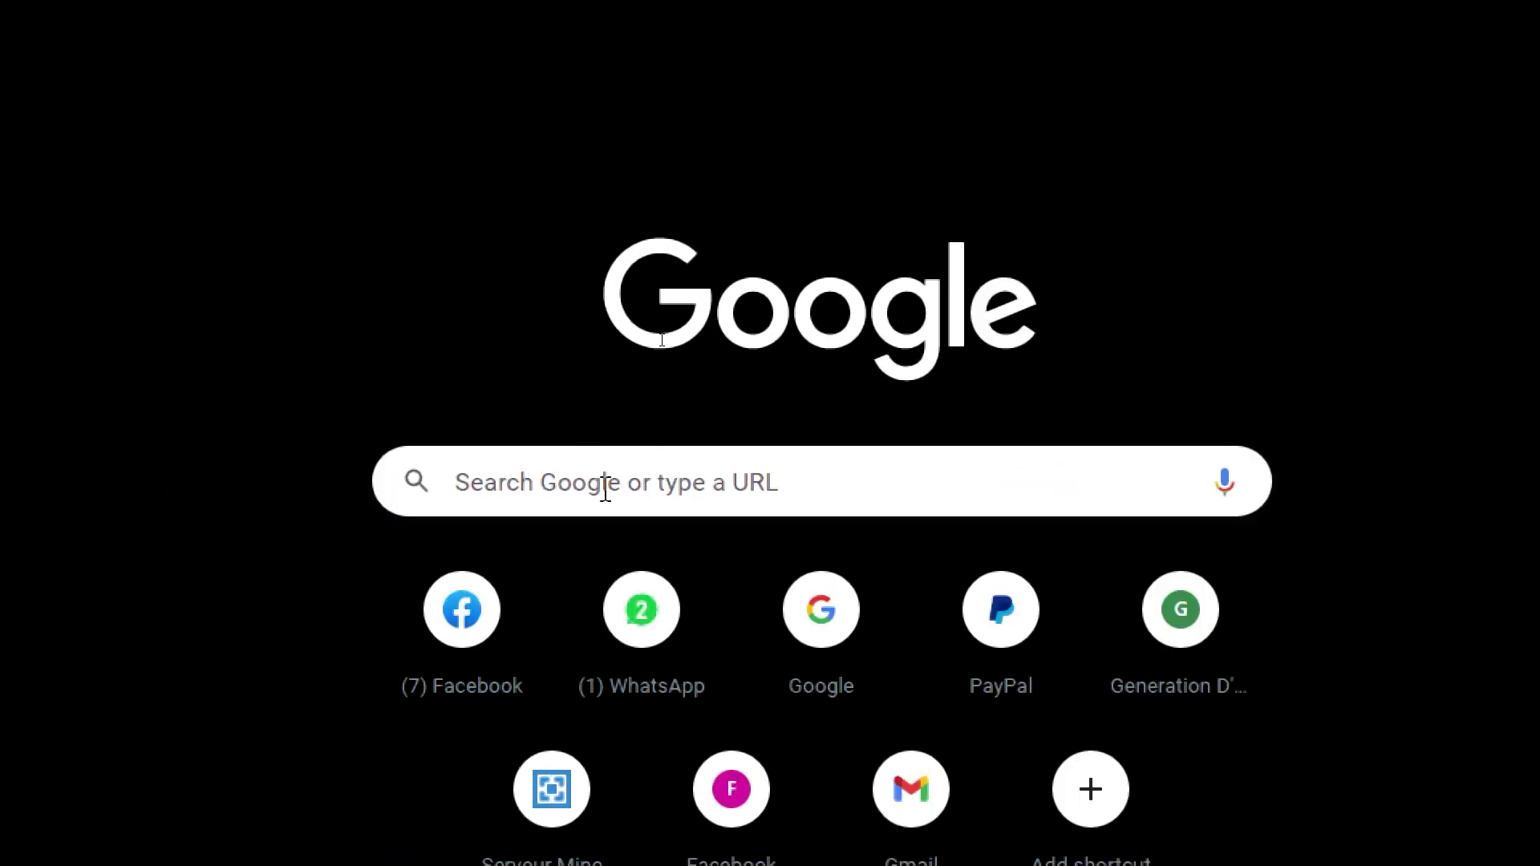
Step: Search Google for "binance" and open the official Binance website from the results
left_click(605, 489)
type("b")
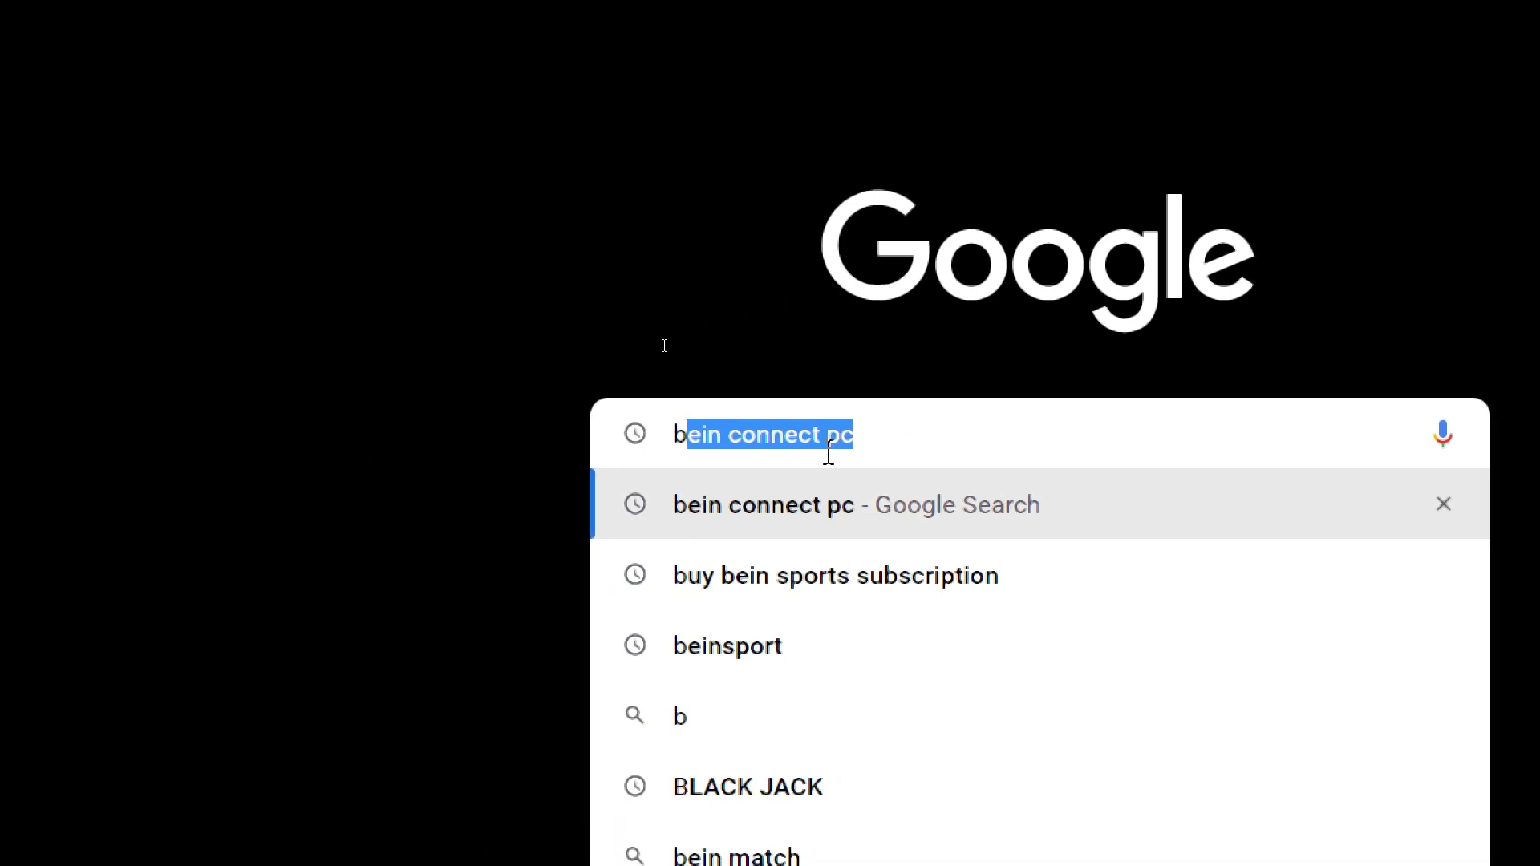
type("inance")
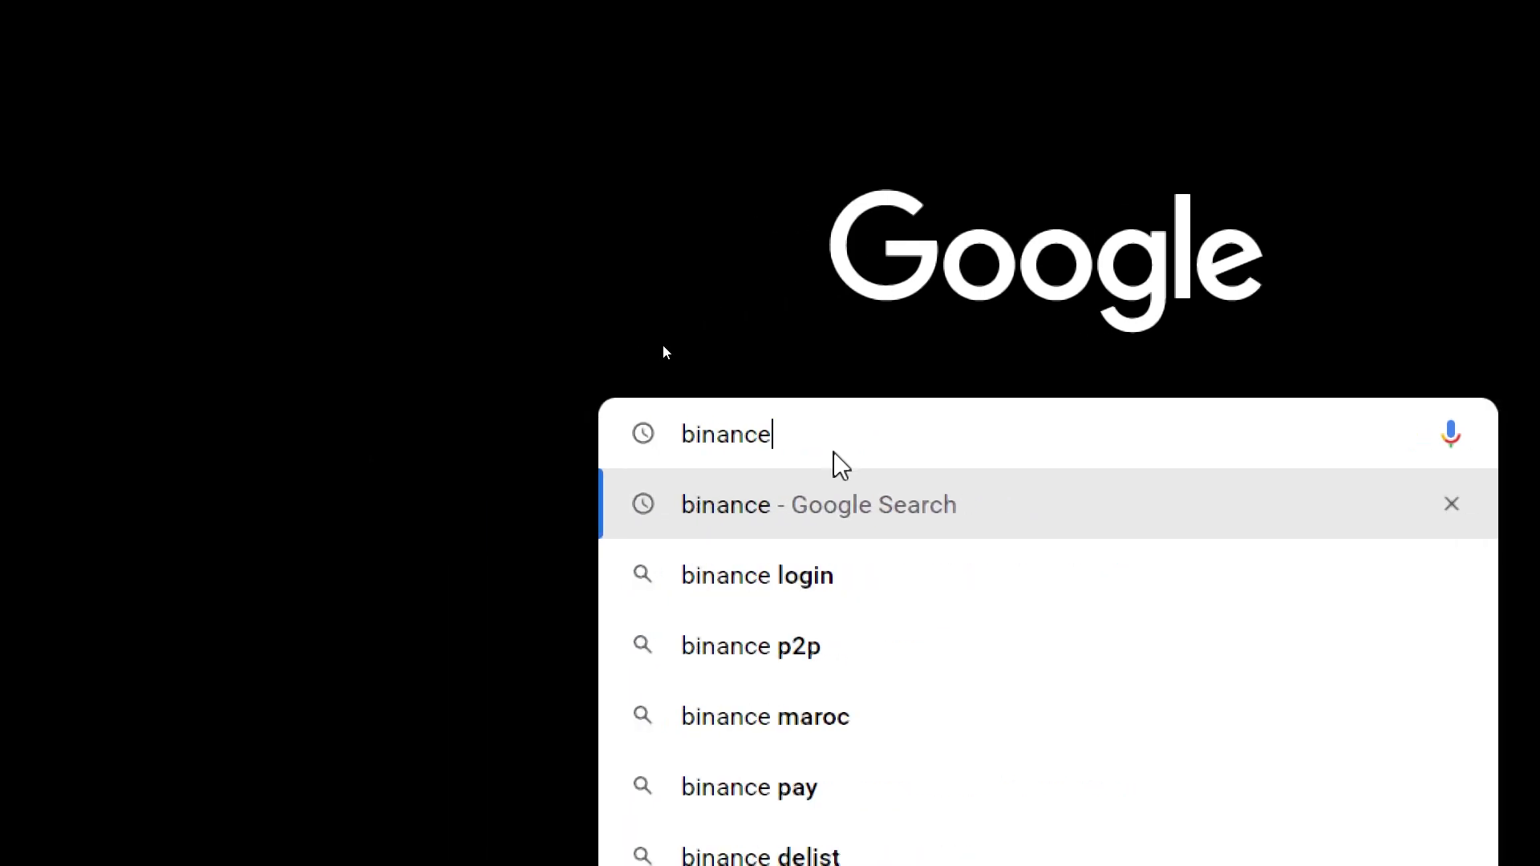
key("Return")
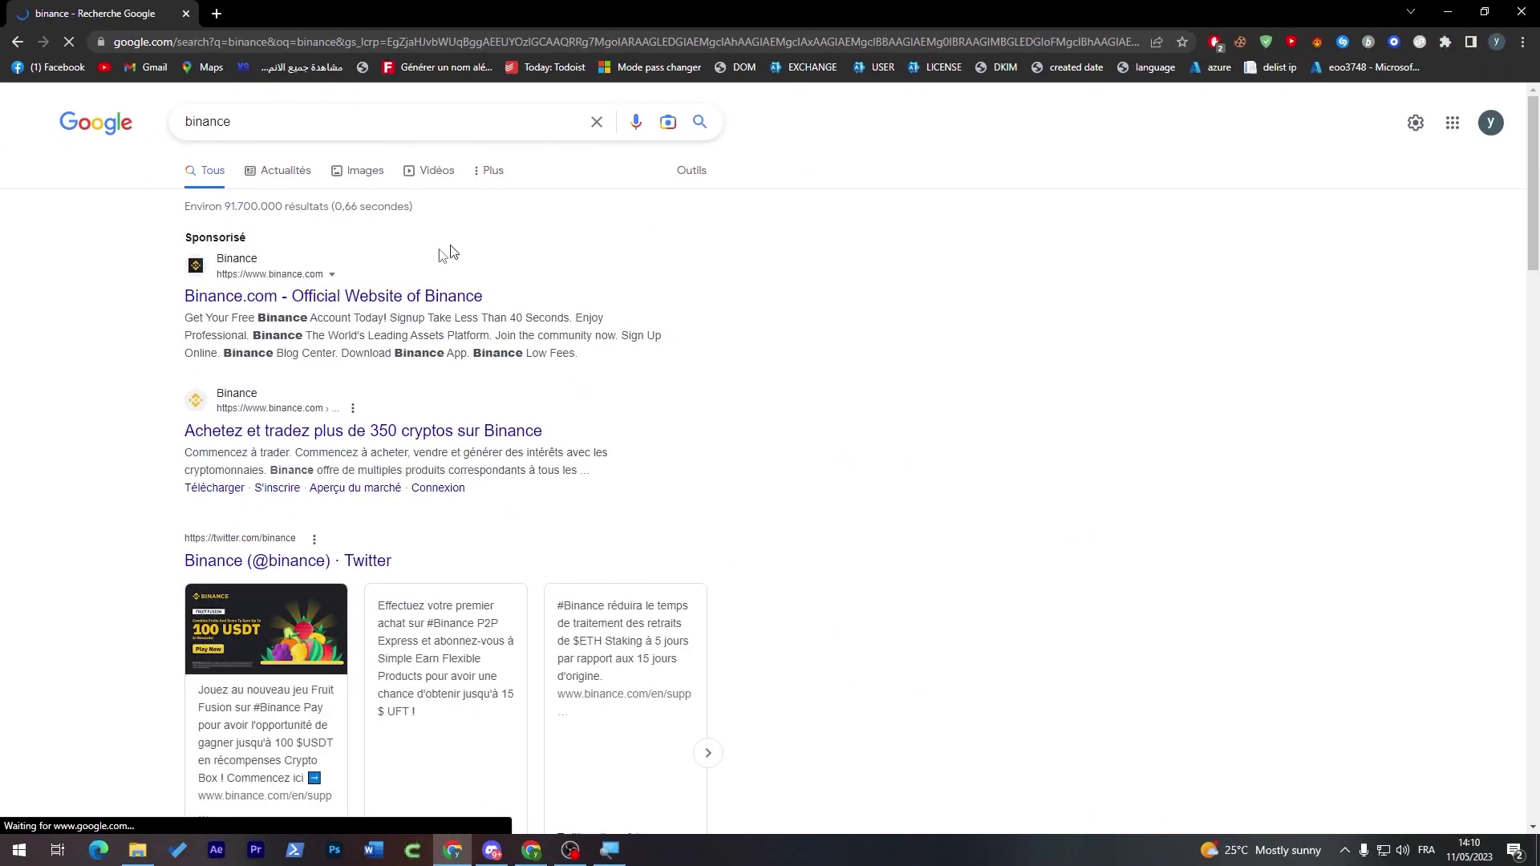
left_click(342, 301)
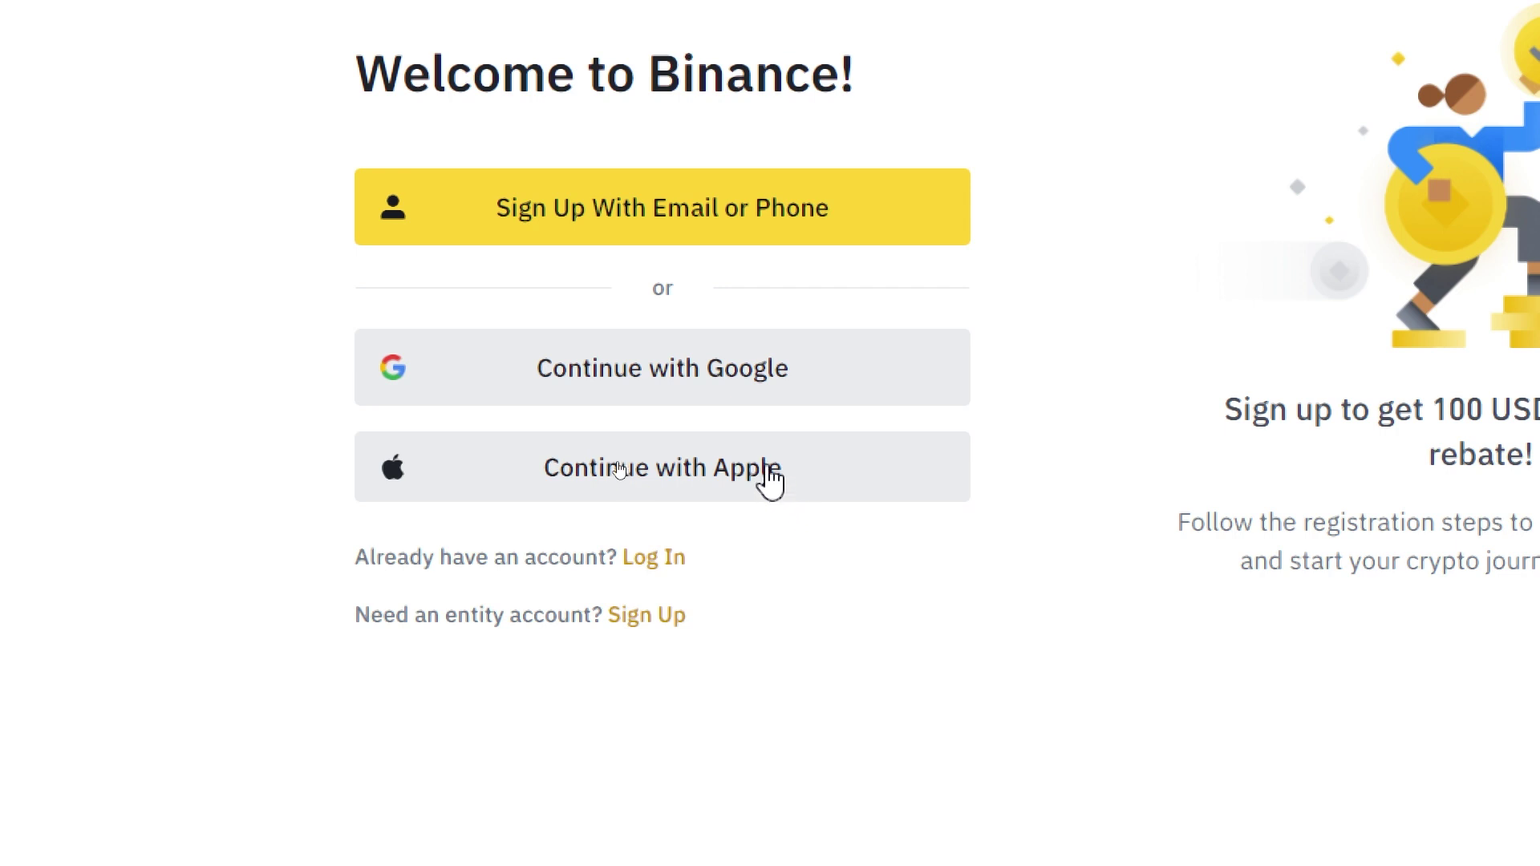
Step: View the email or phone sign-up form for a personal account, and return to the sign-up options
left_click(561, 201)
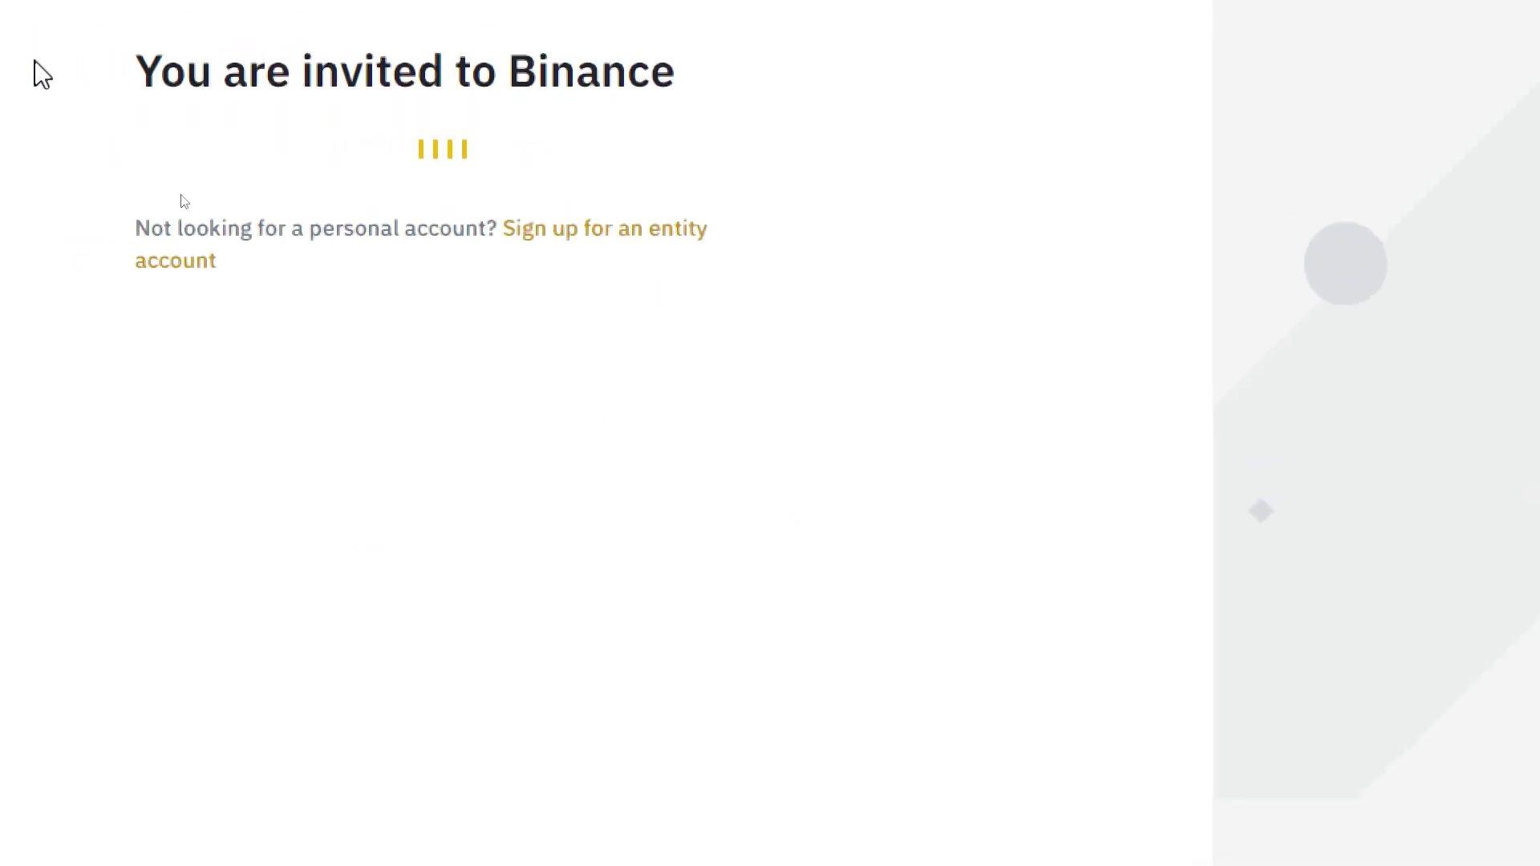
left_click(627, 265)
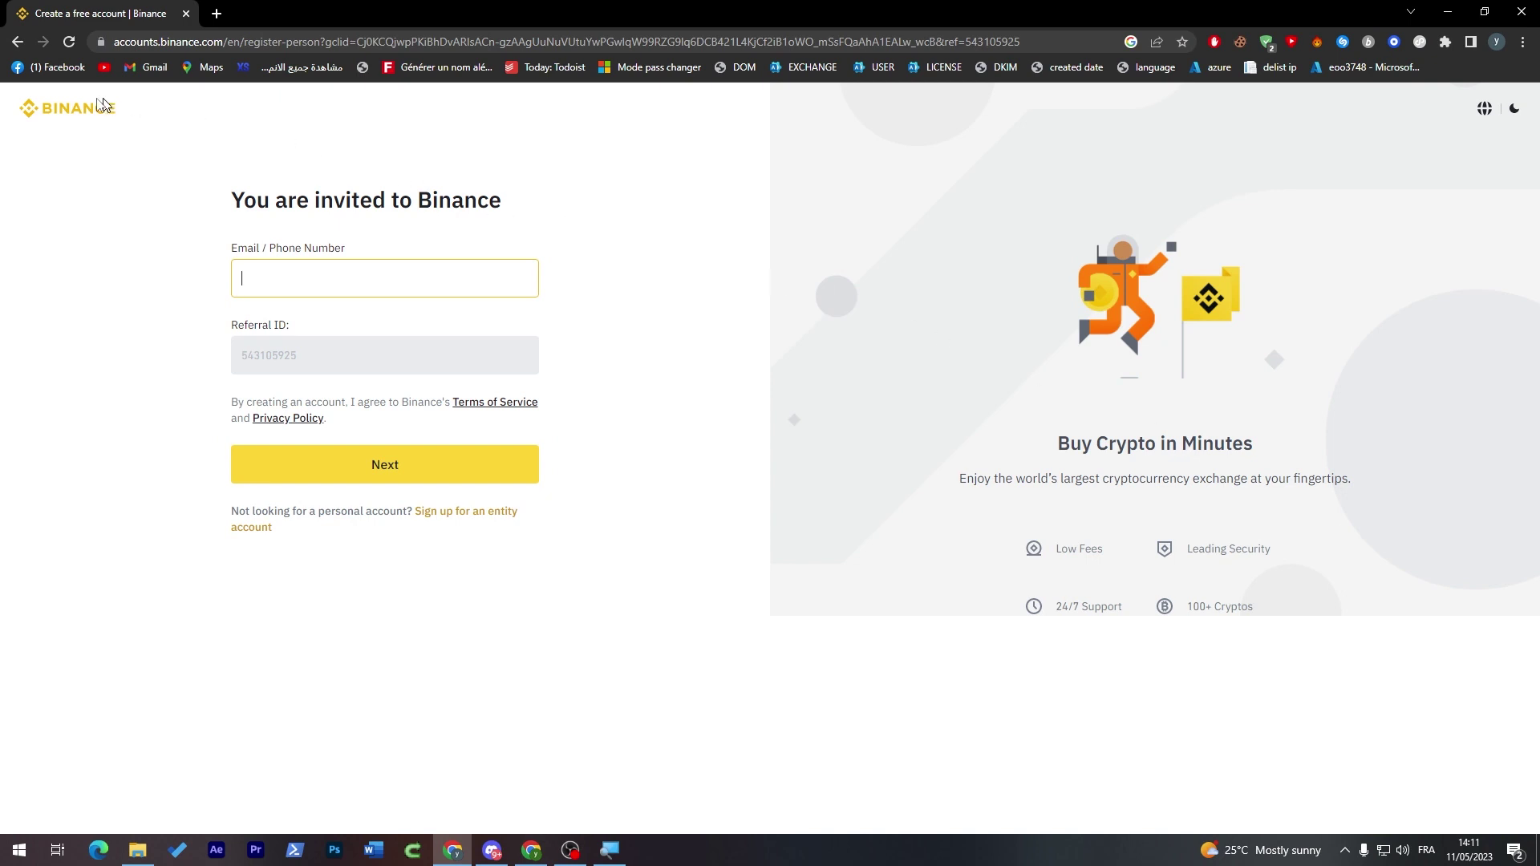
left_click(18, 42)
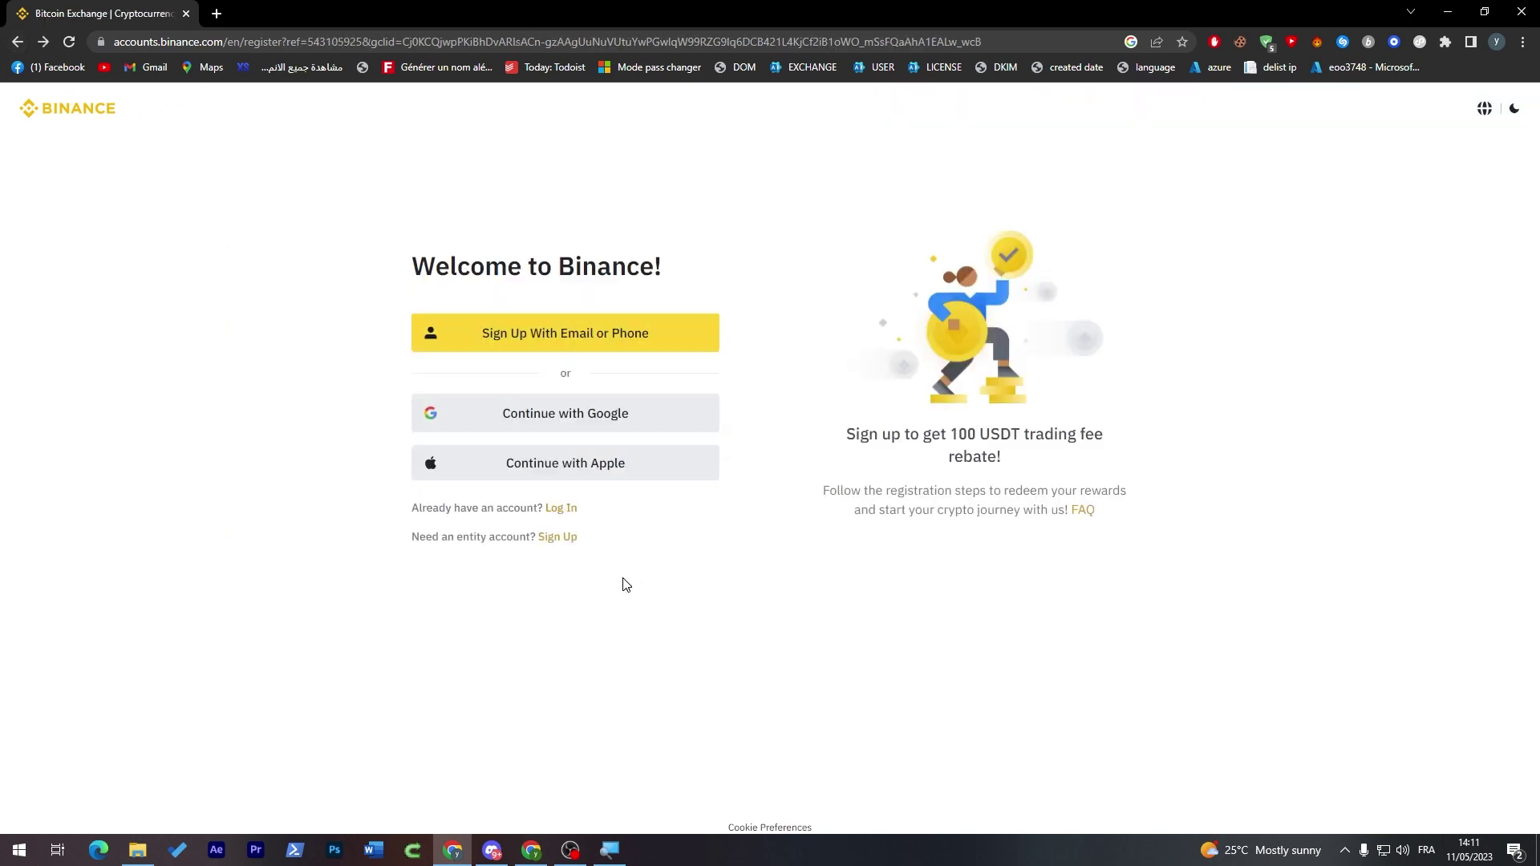
Step: View the entity account sign-up form with its legal form choices, and return to the sign-up options
left_click(559, 537)
left_click(478, 347)
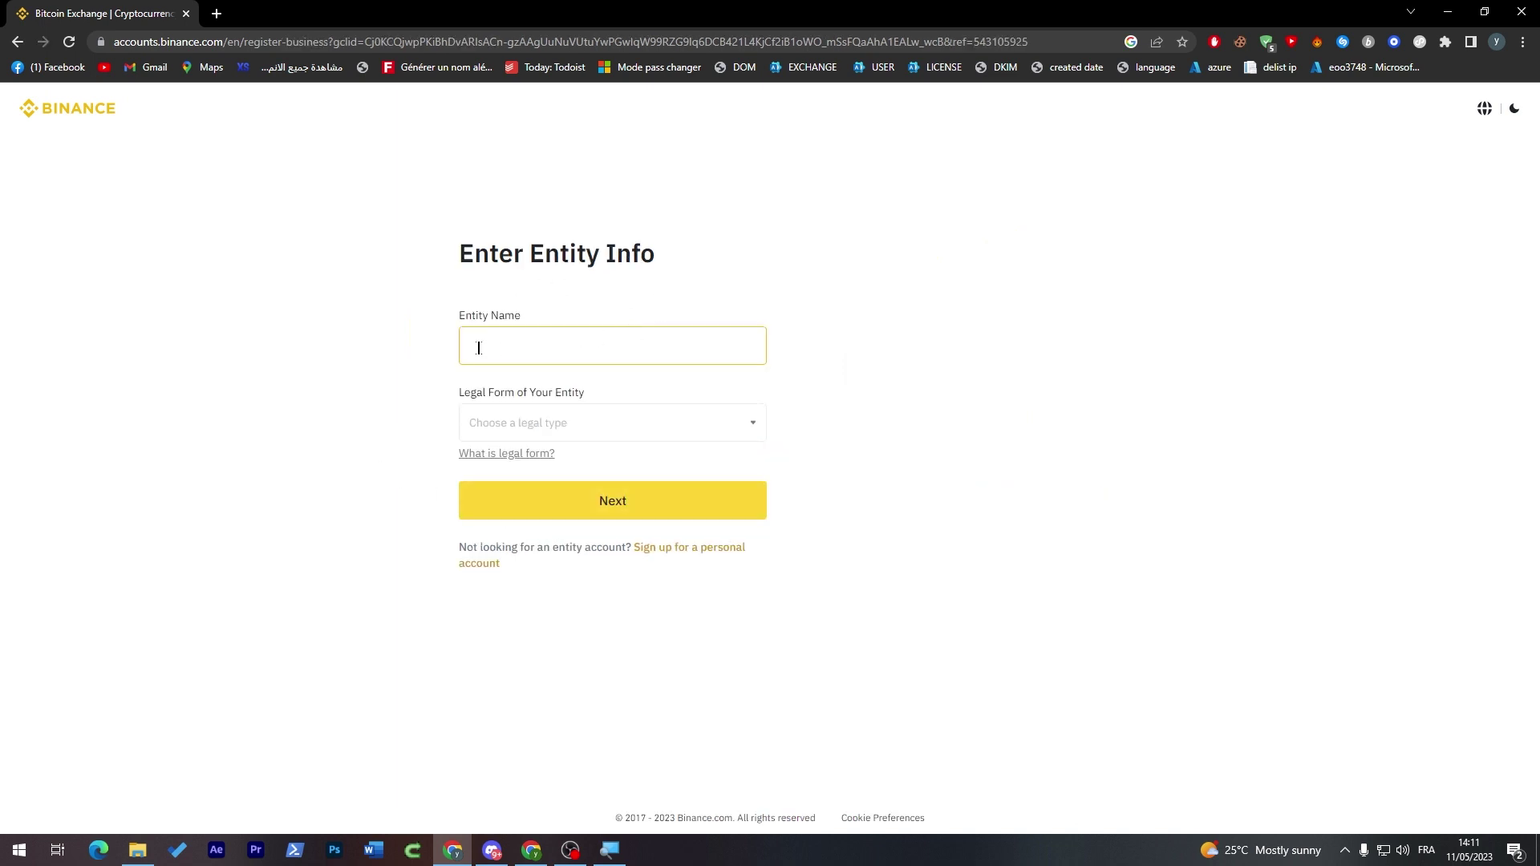
left_click(635, 421)
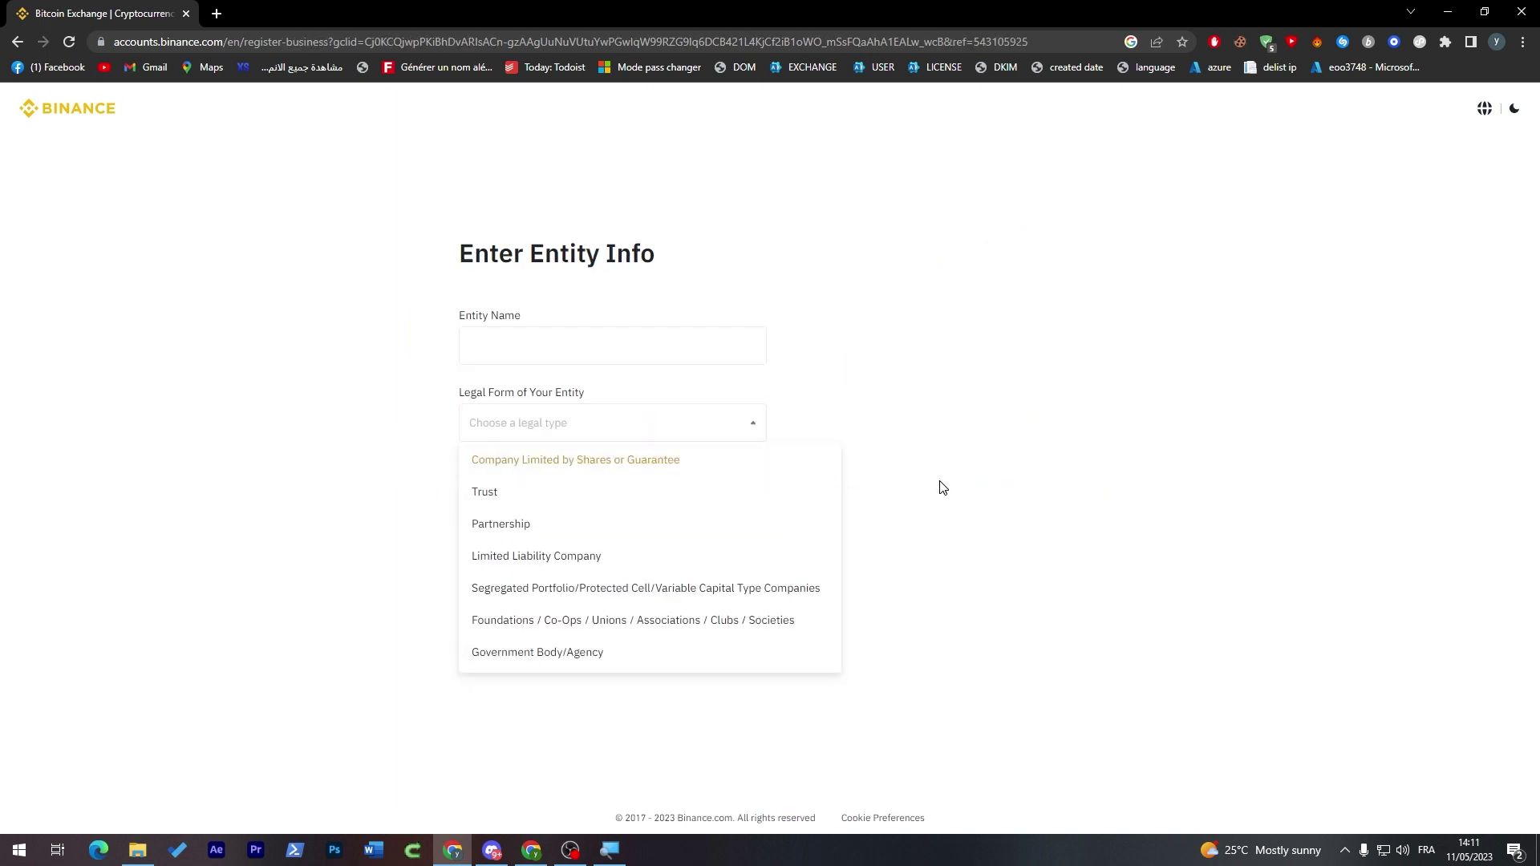
left_click(905, 539)
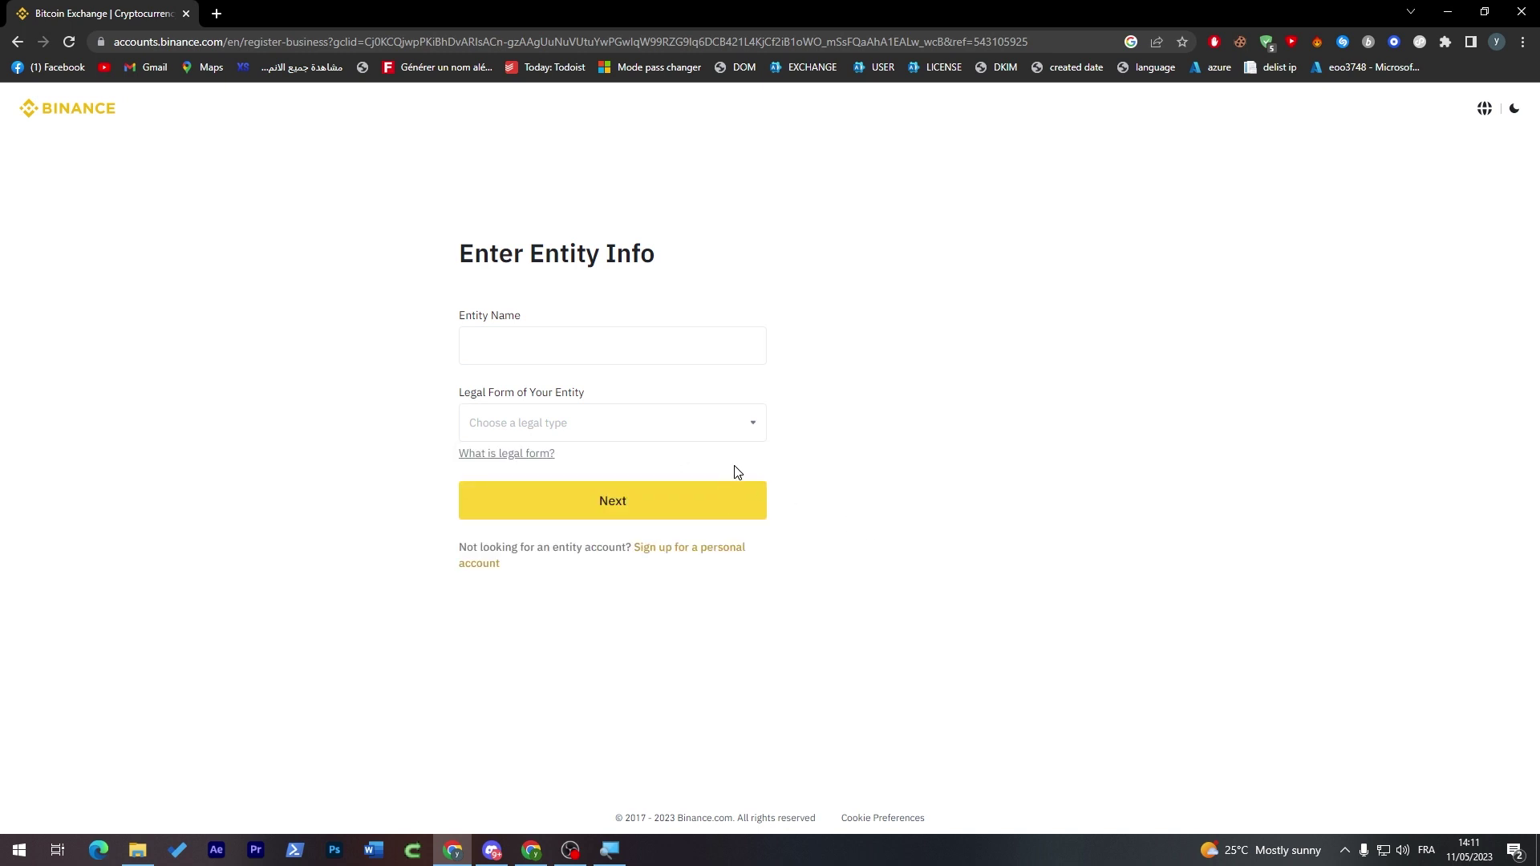
left_click(654, 429)
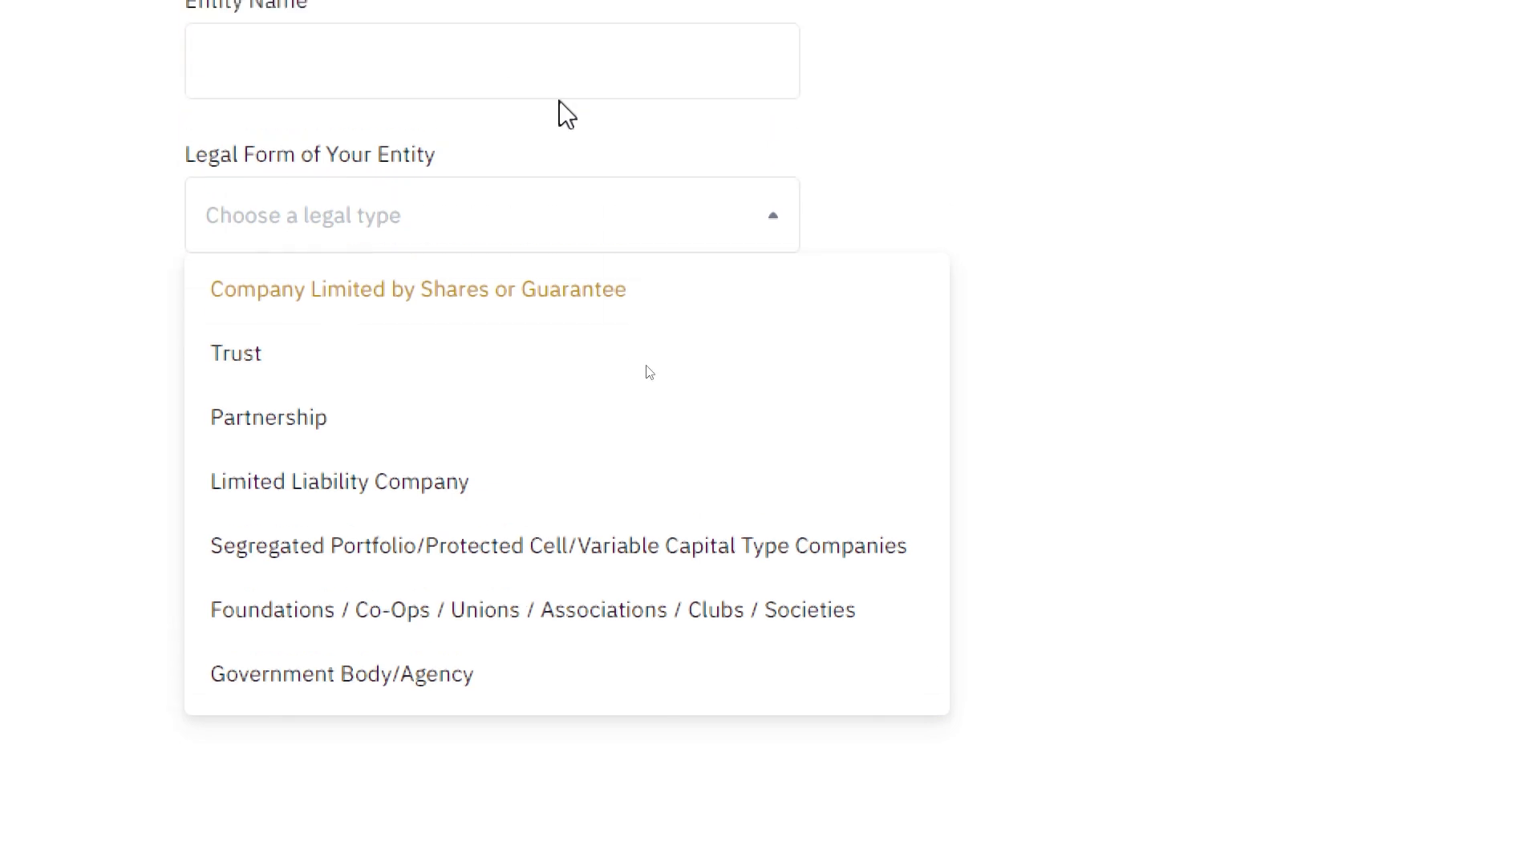
left_click(470, 281)
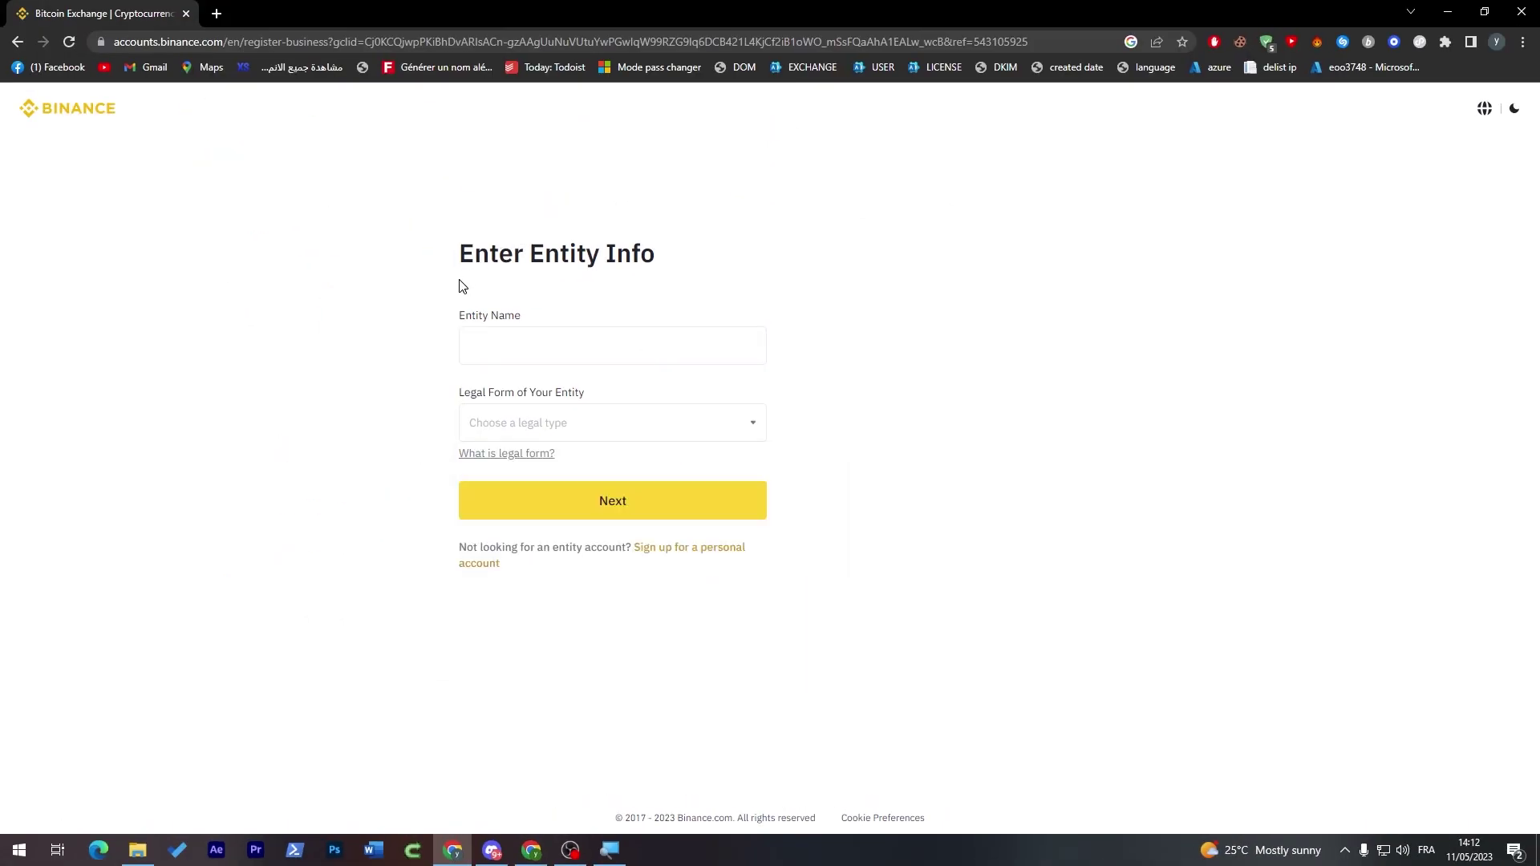
left_click(16, 41)
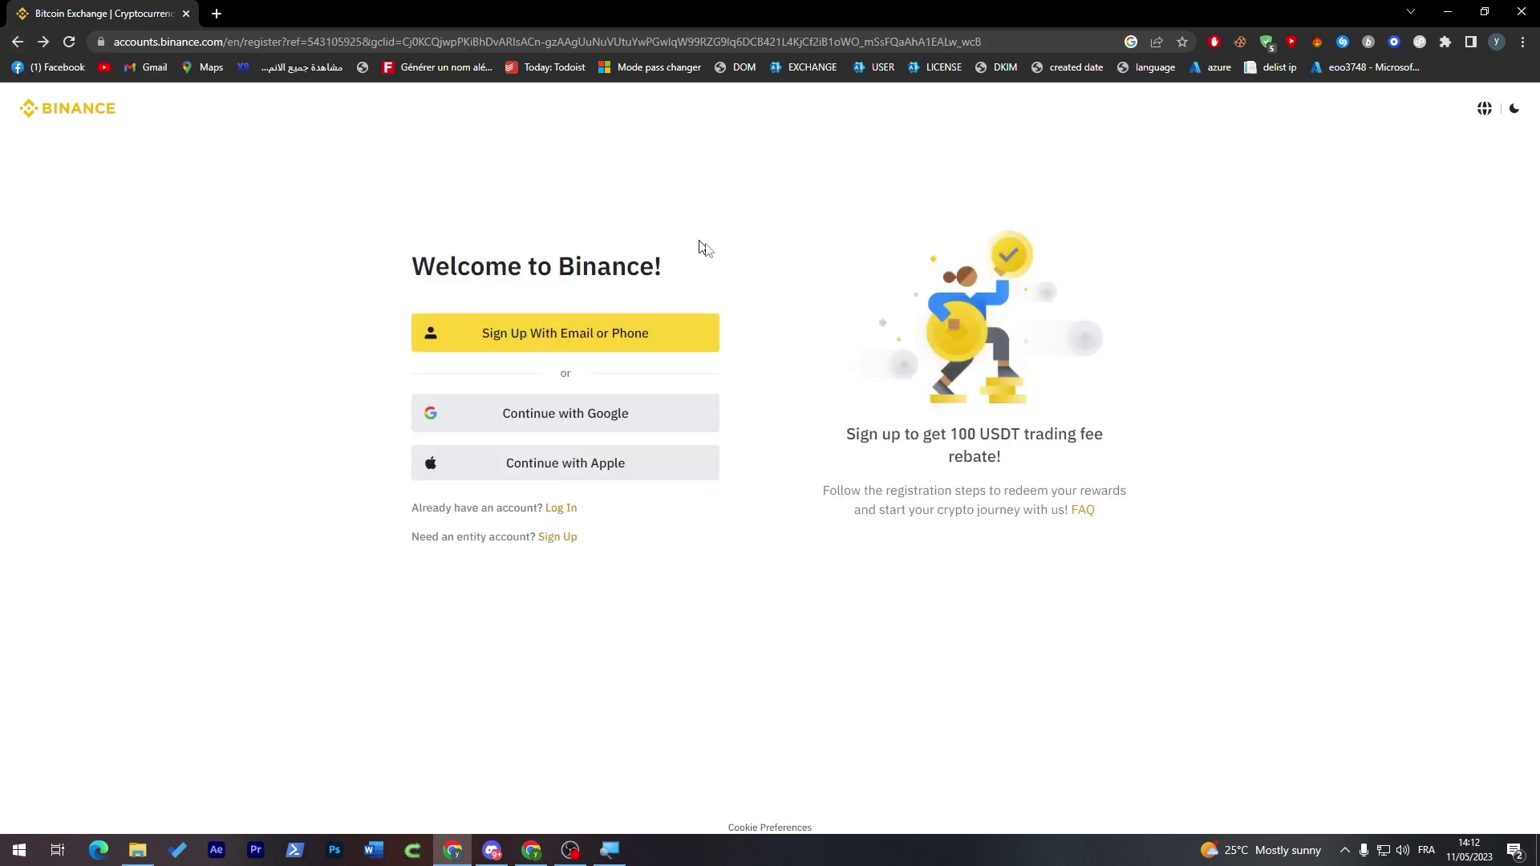
Step: Create a Binance account with a Google account, confirming the Google sign-in and the account creation
left_click(507, 404)
left_click_drag(687, 226, 563, 136)
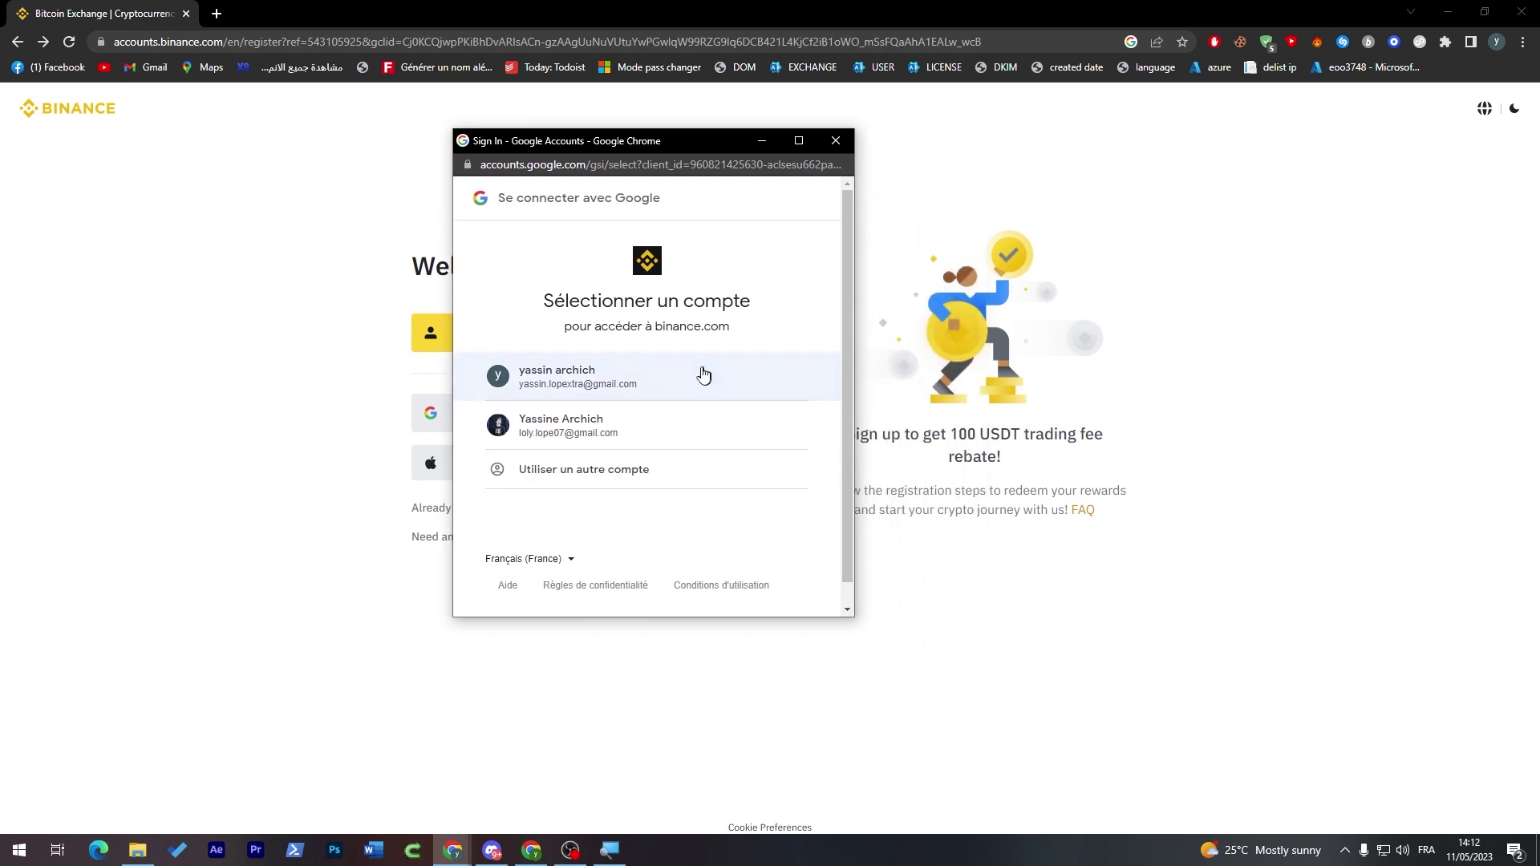
left_click(633, 423)
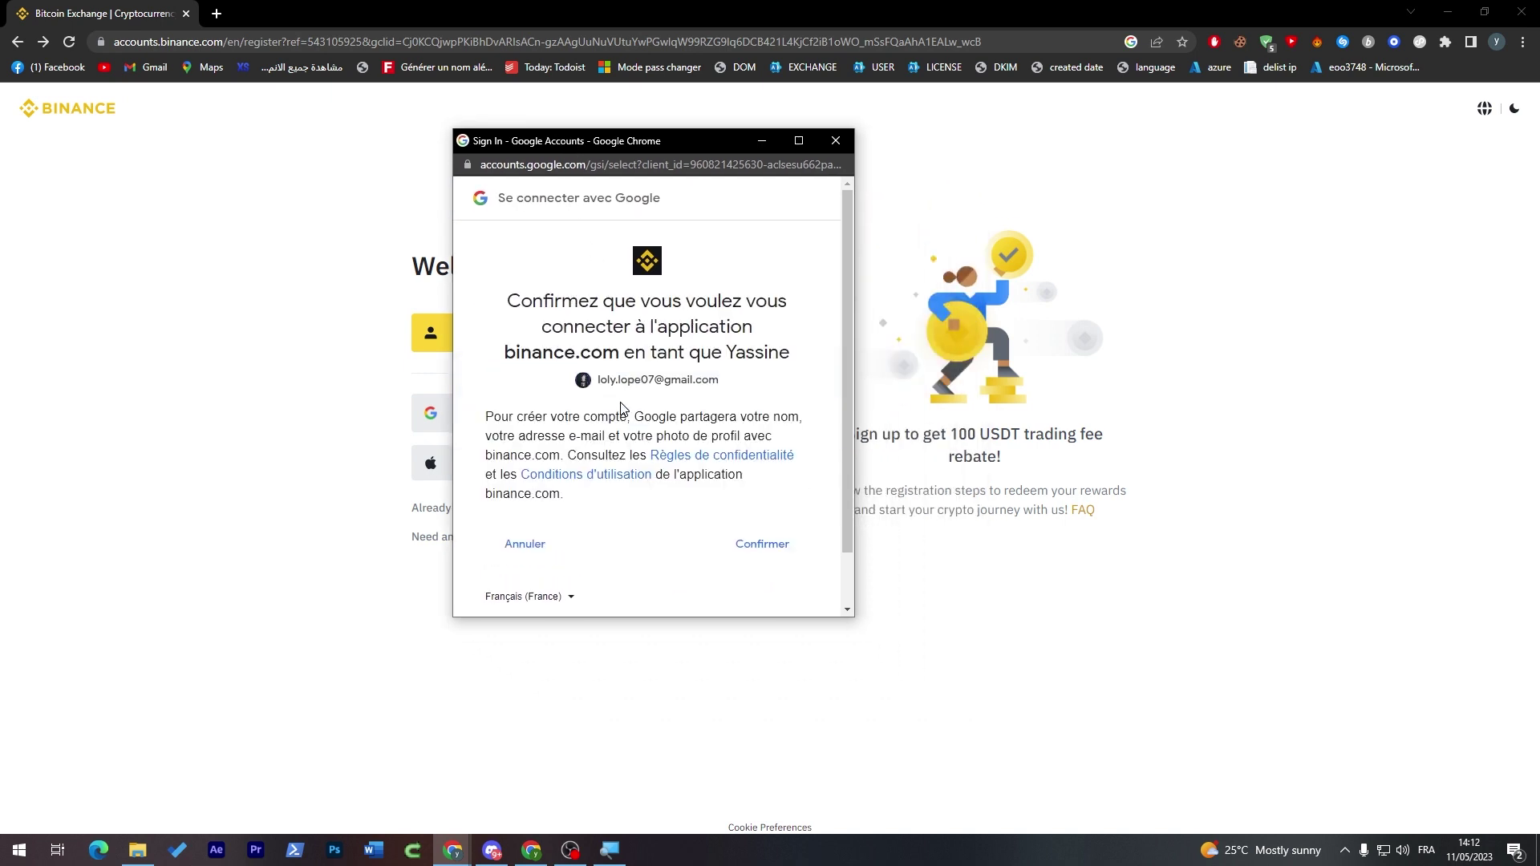
left_click(774, 537)
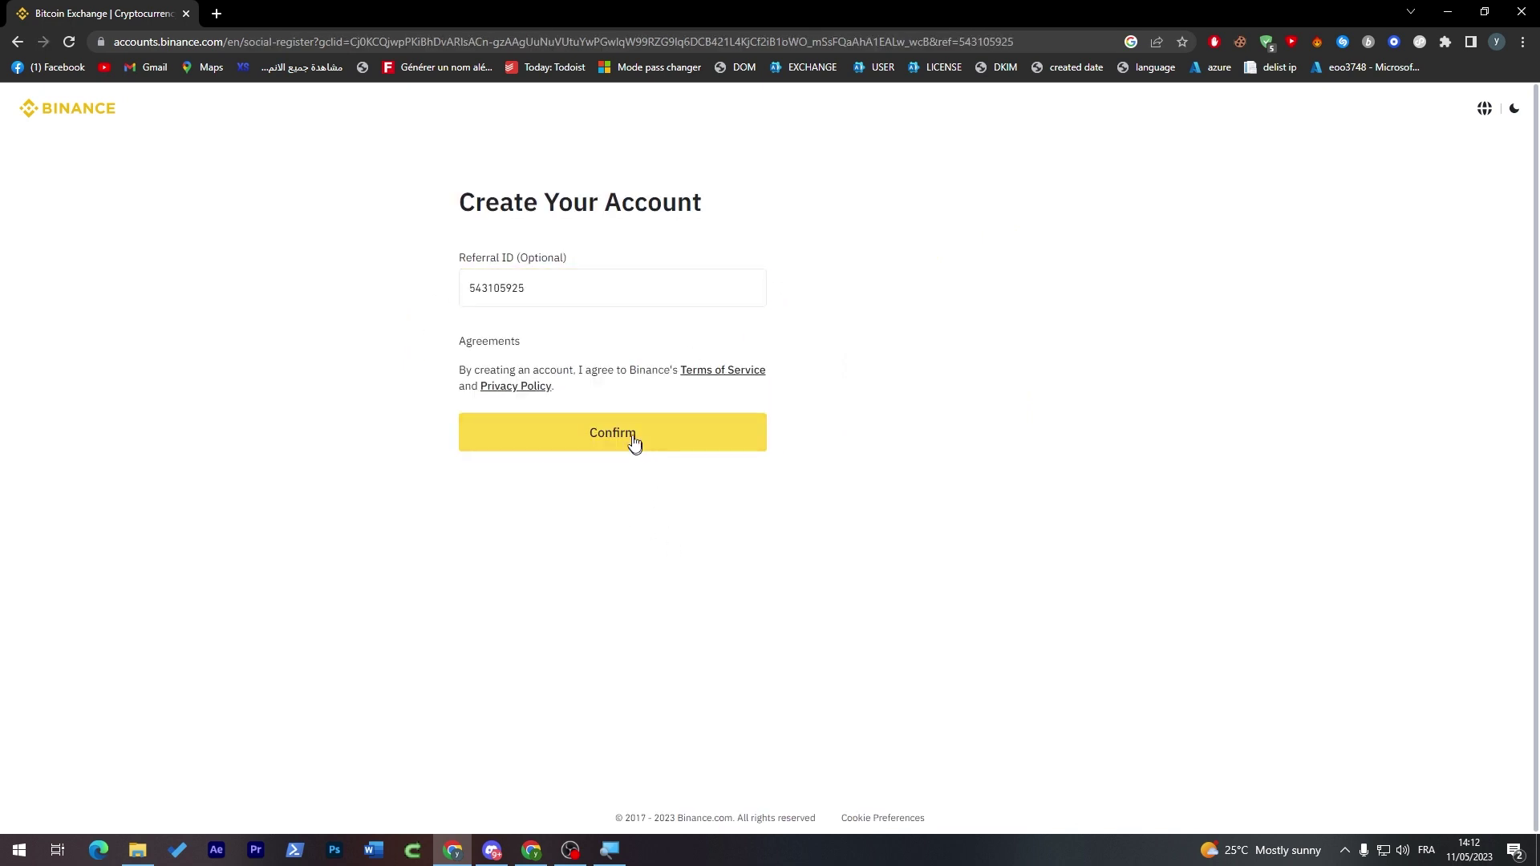
left_click(607, 425)
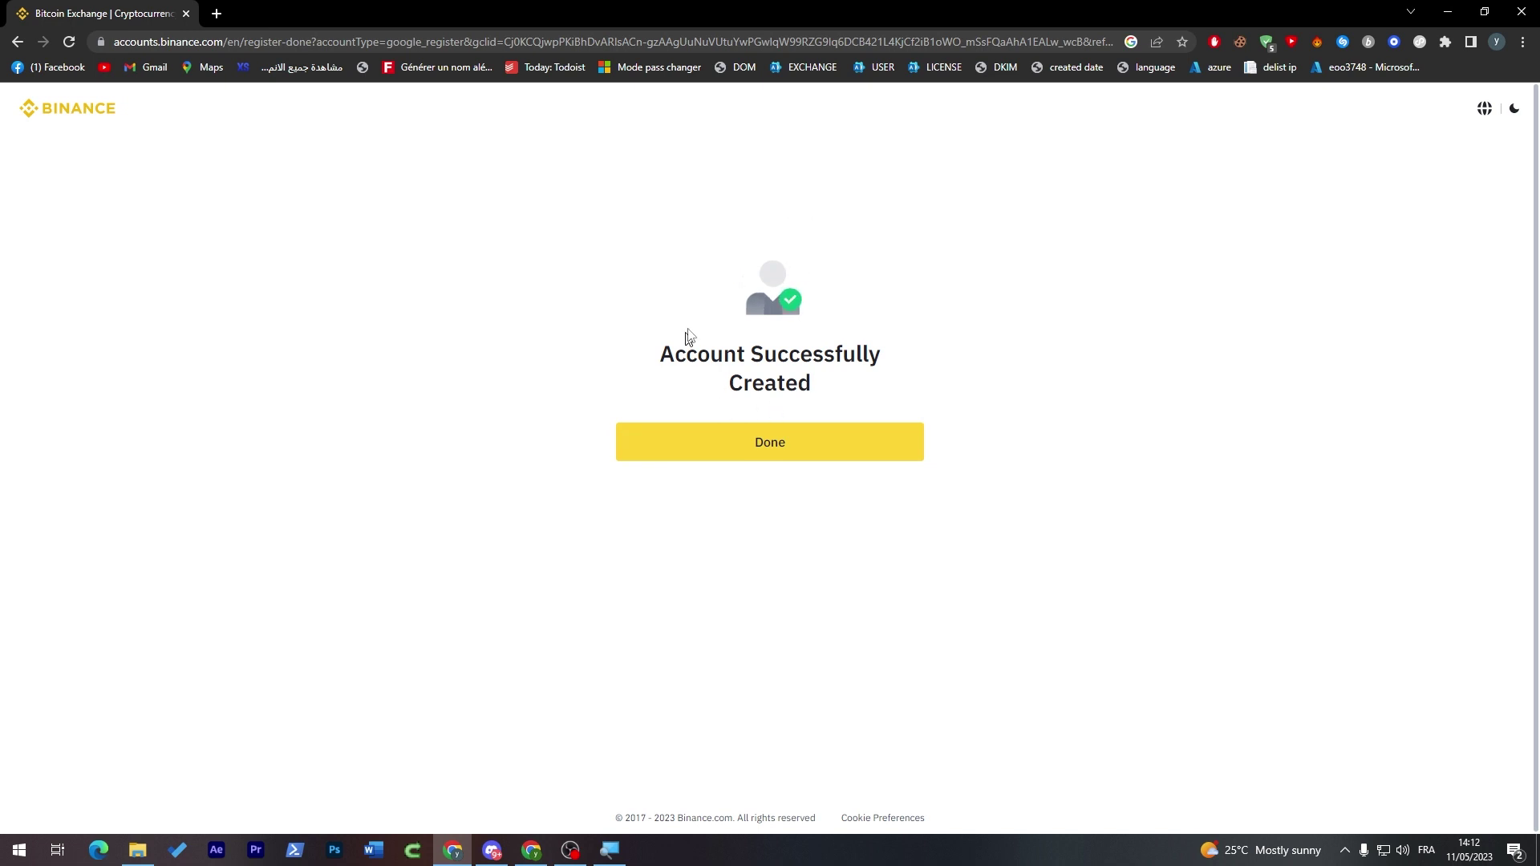
left_click(770, 443)
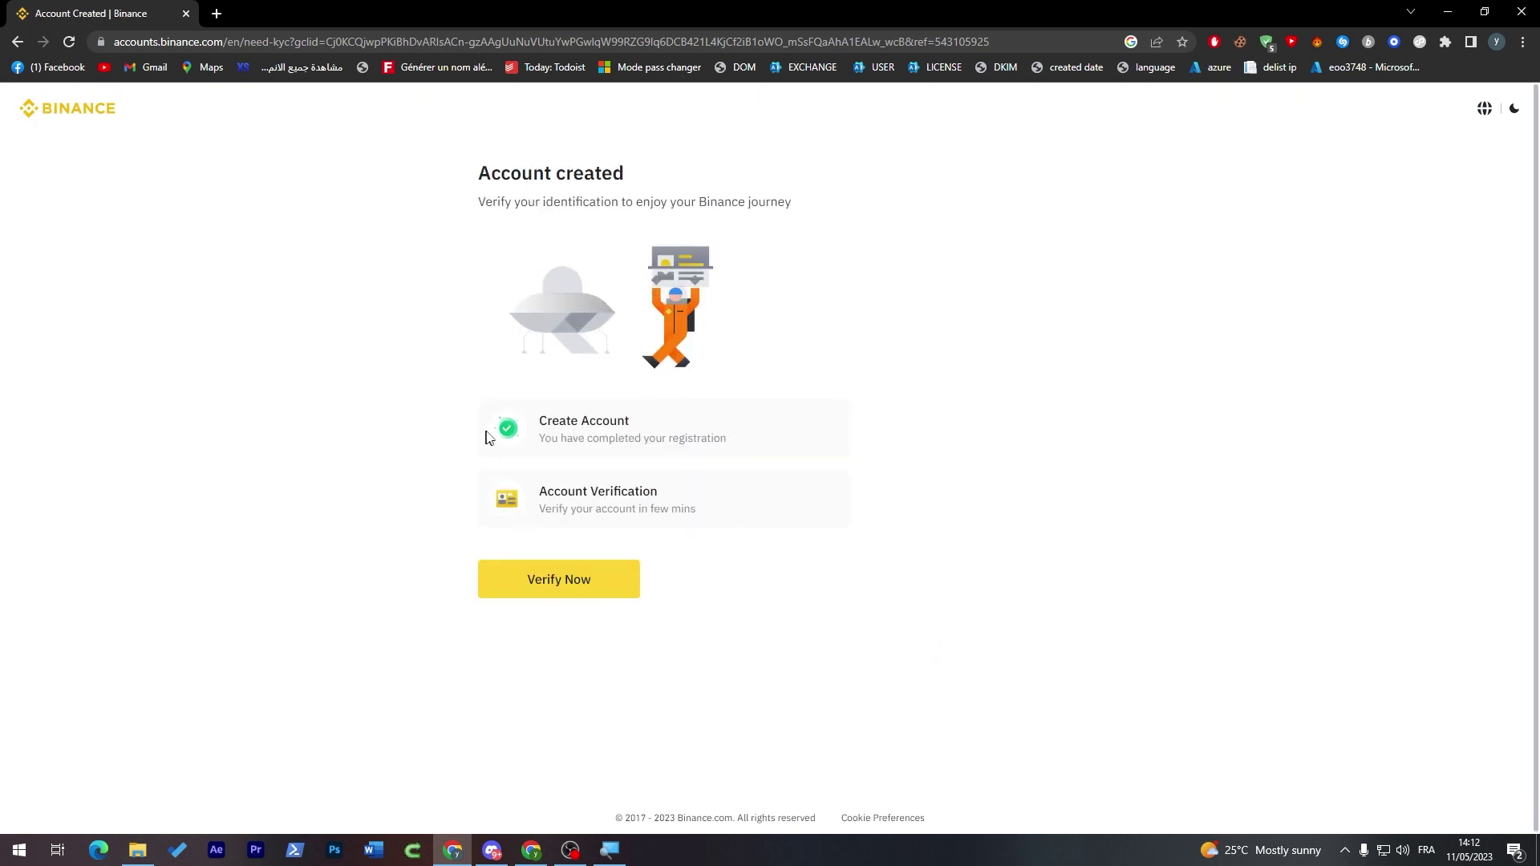
Step: Start the account verification, review its required steps, and continue to the personal information form
left_click(595, 579)
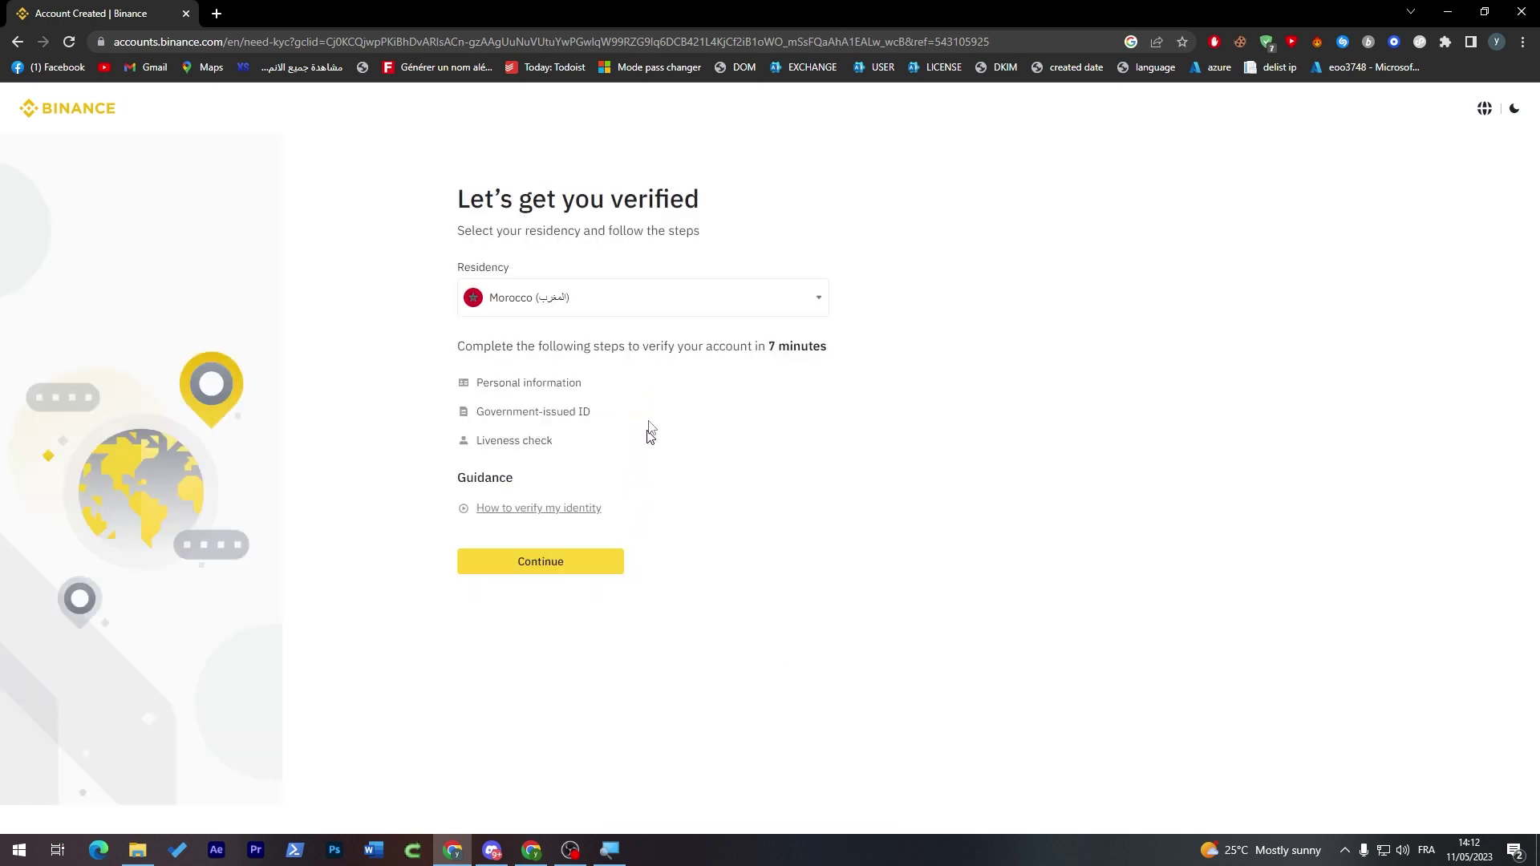
left_click_drag(491, 384, 635, 393)
left_click(646, 425)
left_click_drag(496, 412, 634, 416)
left_click(612, 420)
left_click_drag(482, 440, 636, 440)
left_click(633, 440)
left_click(526, 571)
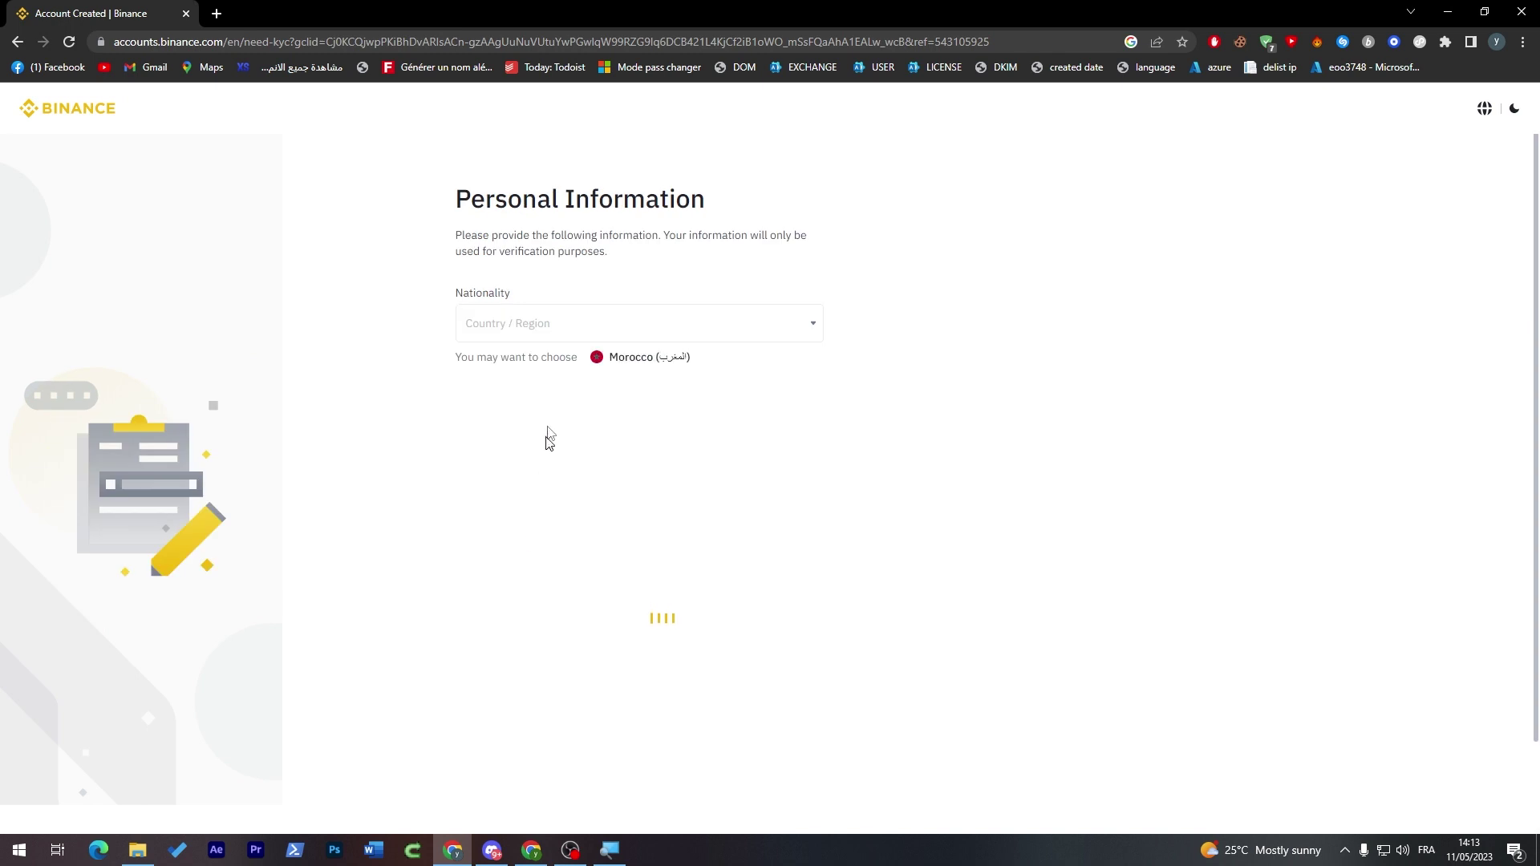
Step: Look through the nationality, legal name and date of birth fields, and return to the residency page
left_click(537, 314)
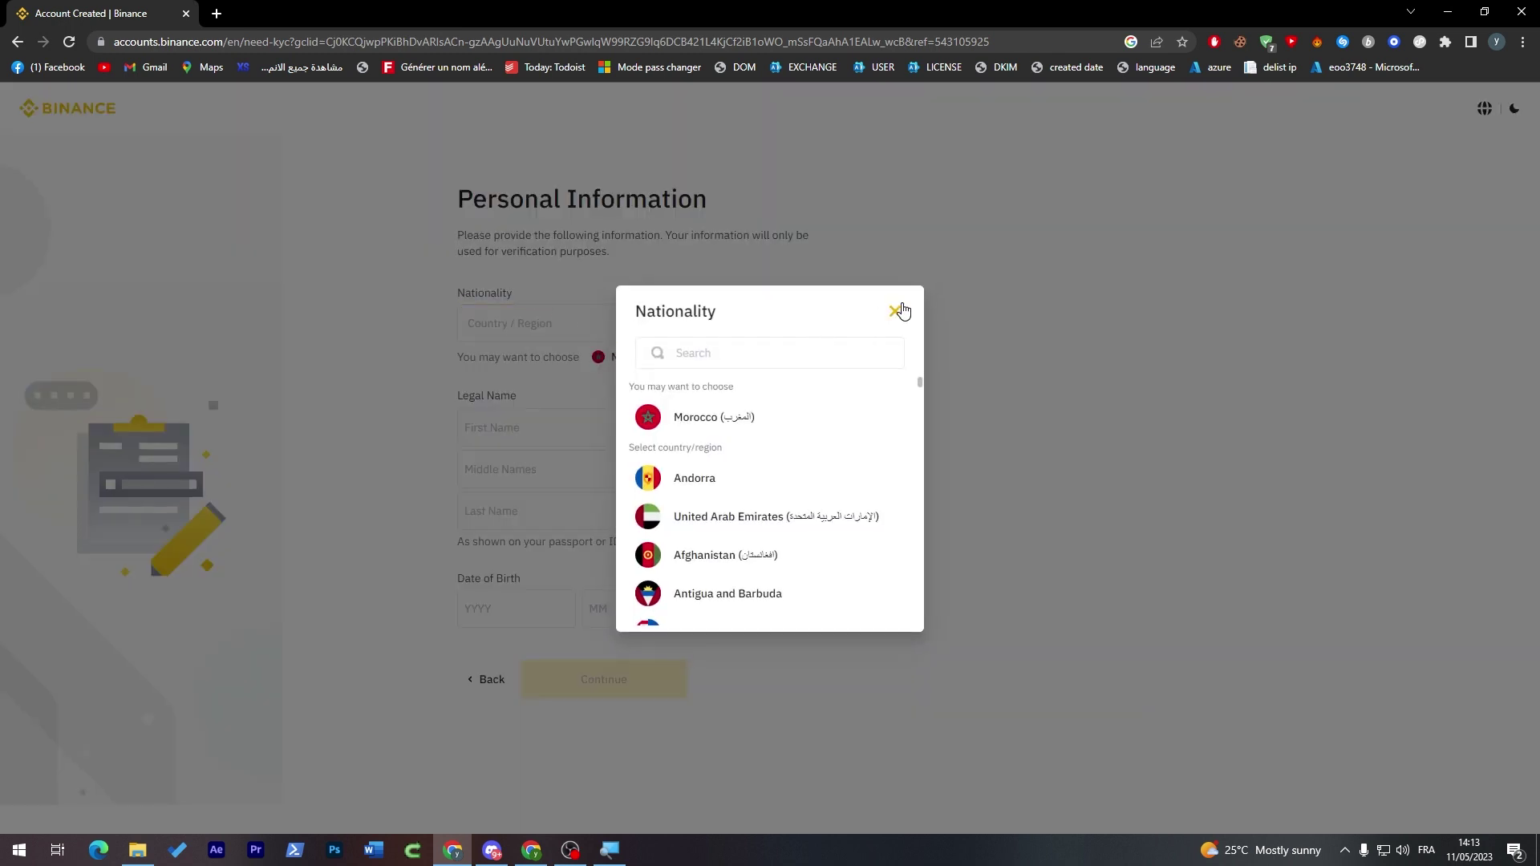
left_click(900, 308)
left_click(529, 425)
key("Tab")
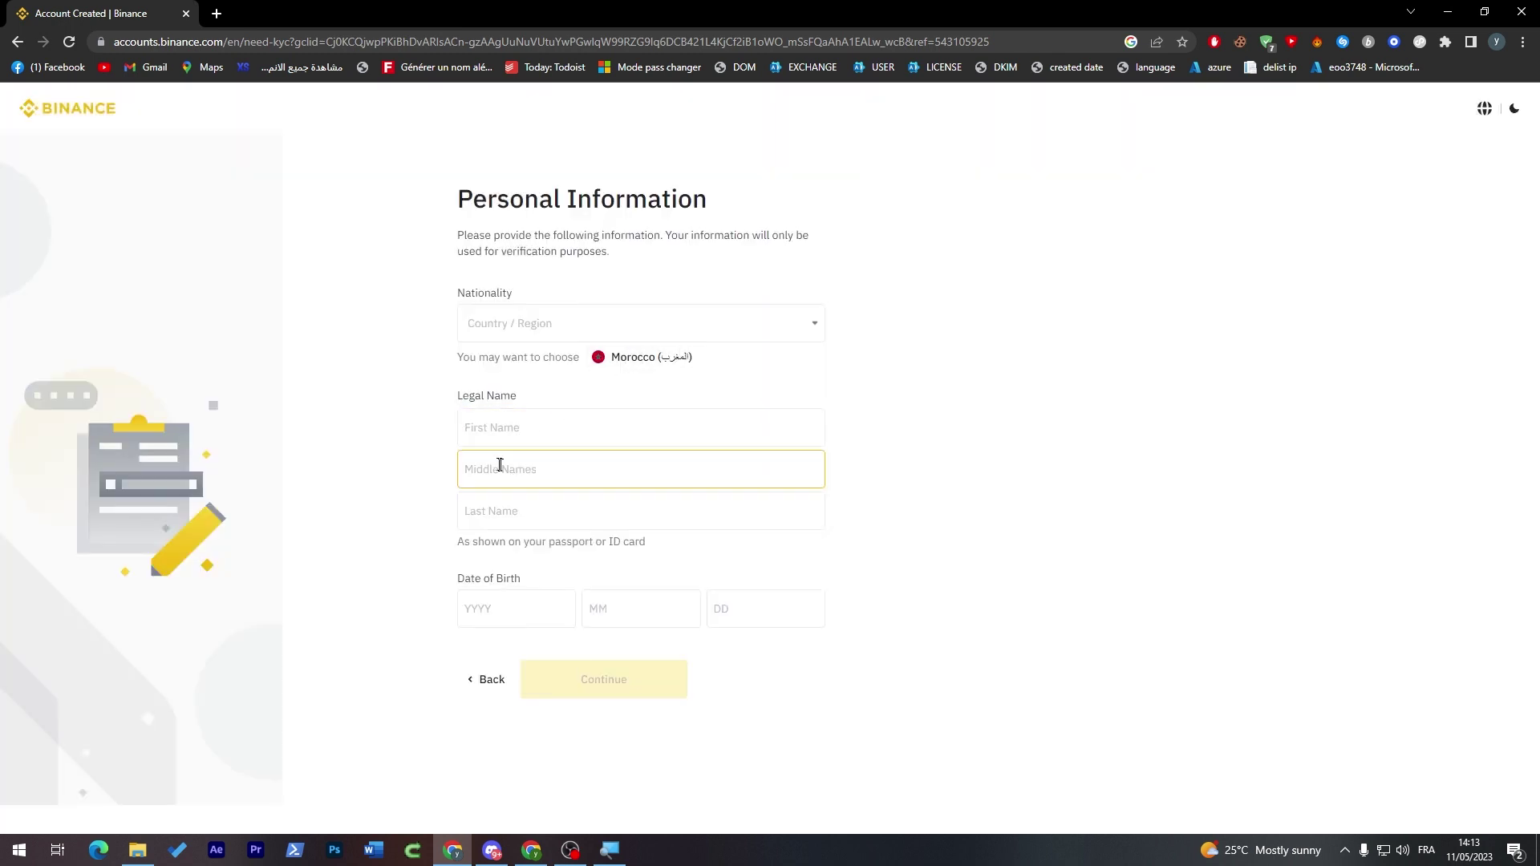
key("Tab")
left_click(523, 645)
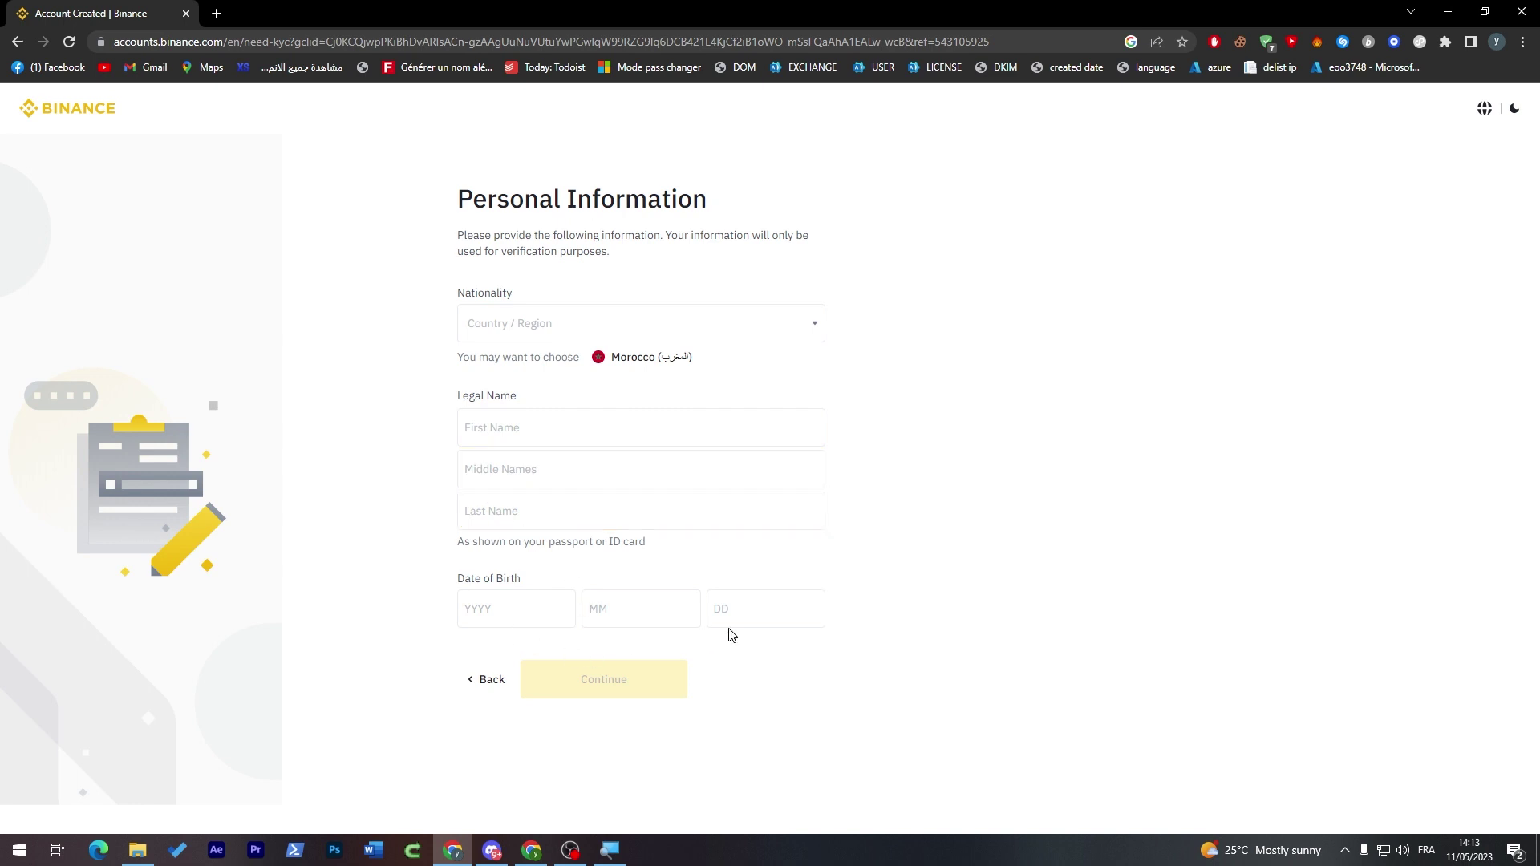
left_click(498, 690)
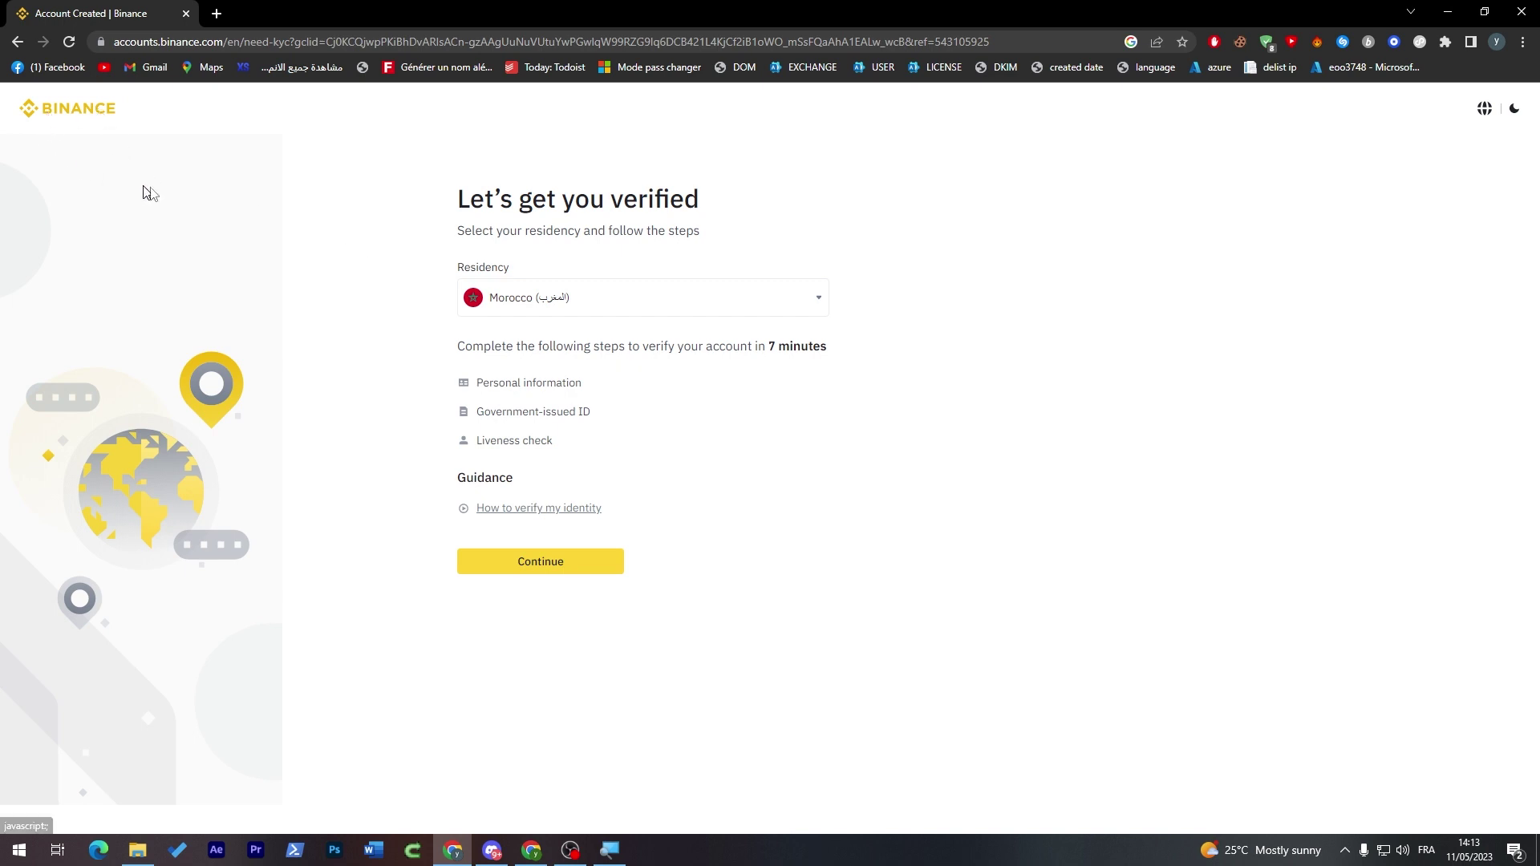
Step: Close the account verification page and switch to the other Chrome window with the signed-in Binance dashboard
left_click(217, 14)
left_click(161, 13)
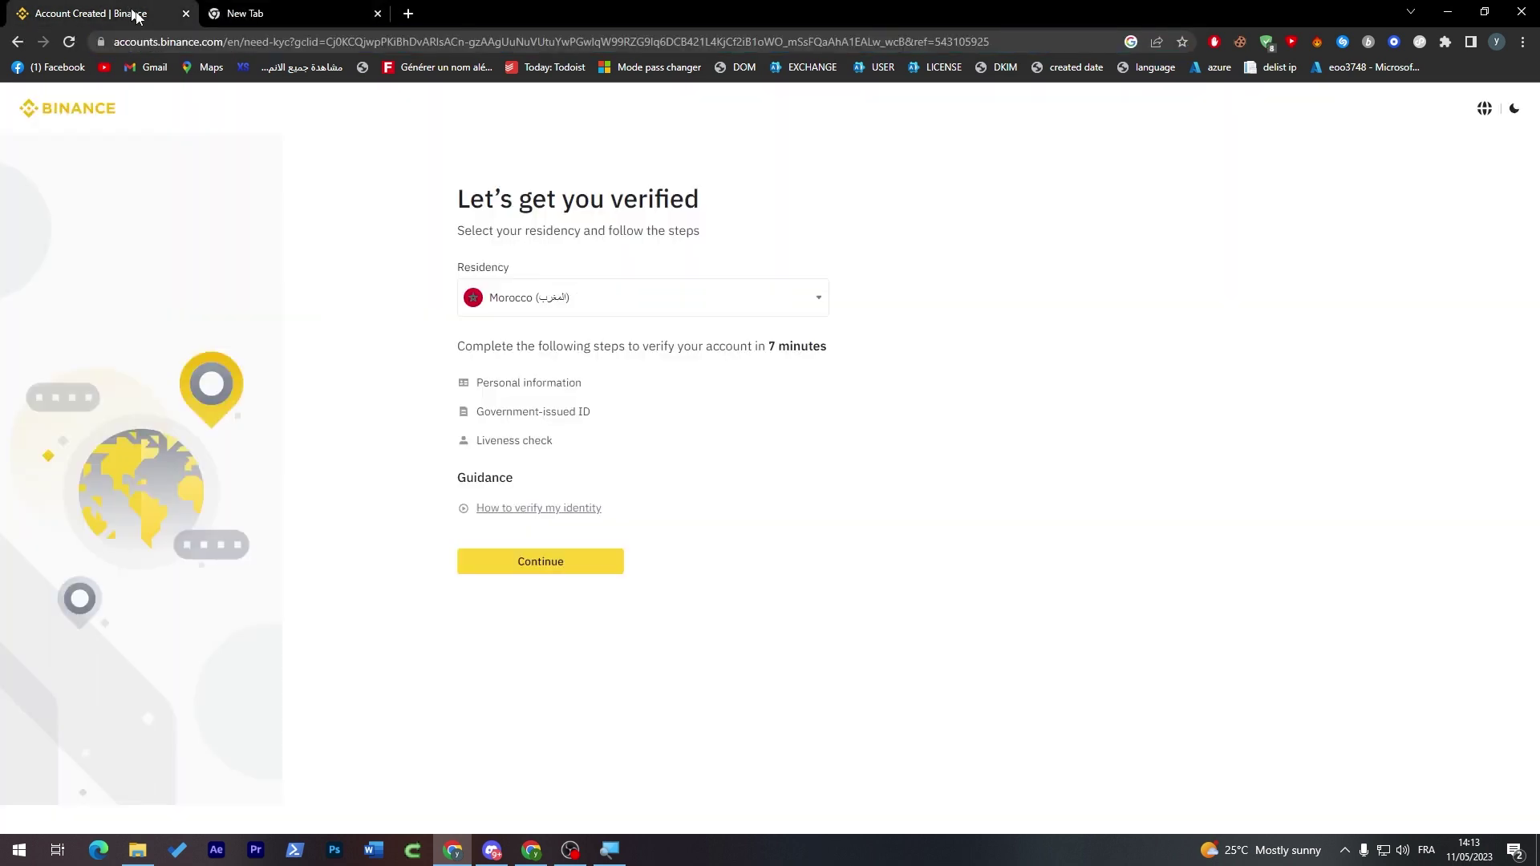
left_click(185, 14)
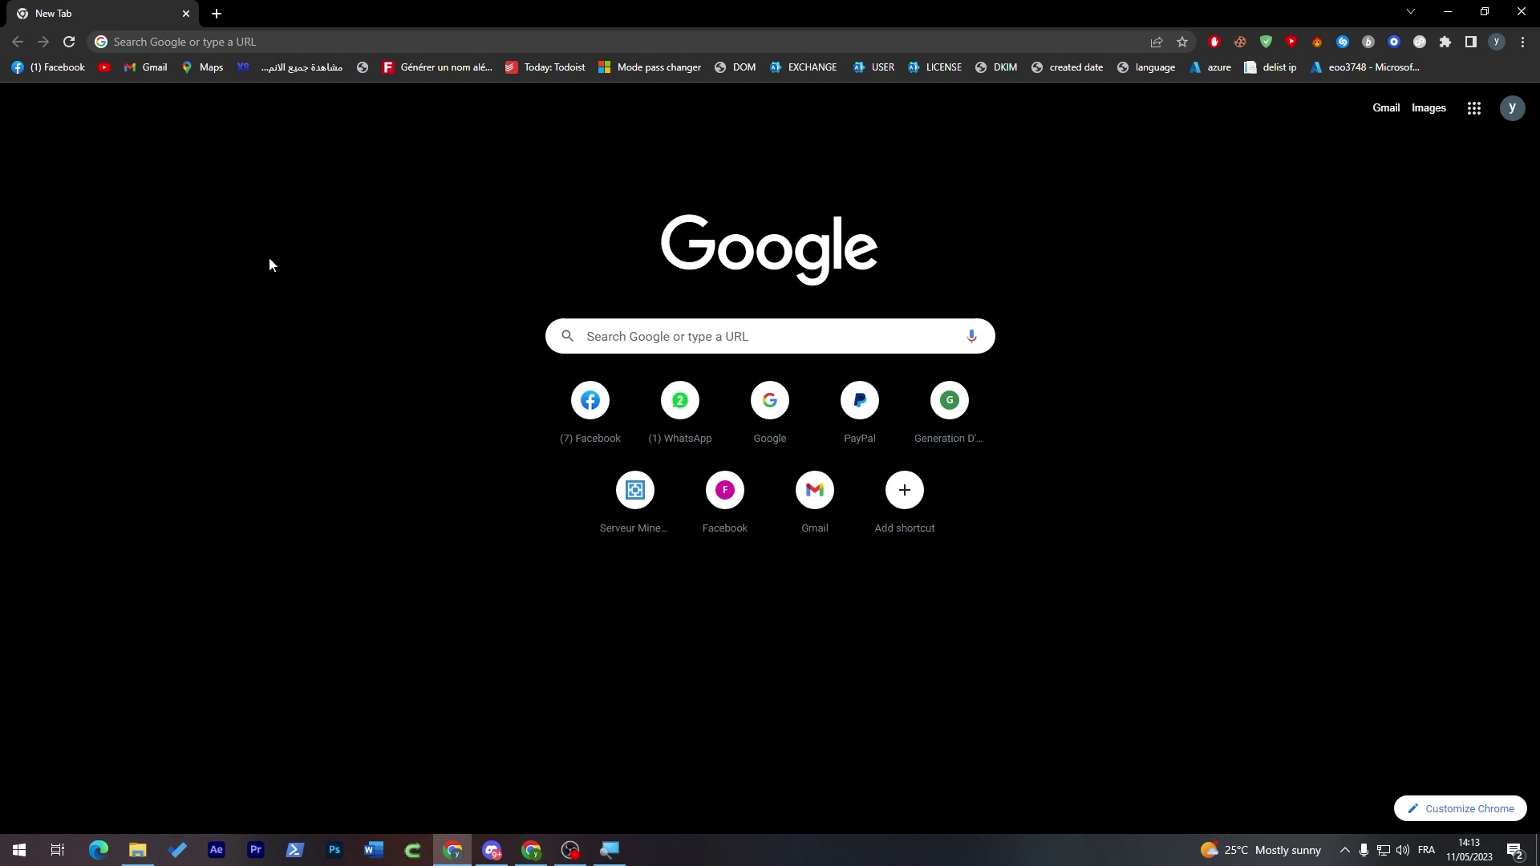
key("alt+Tab")
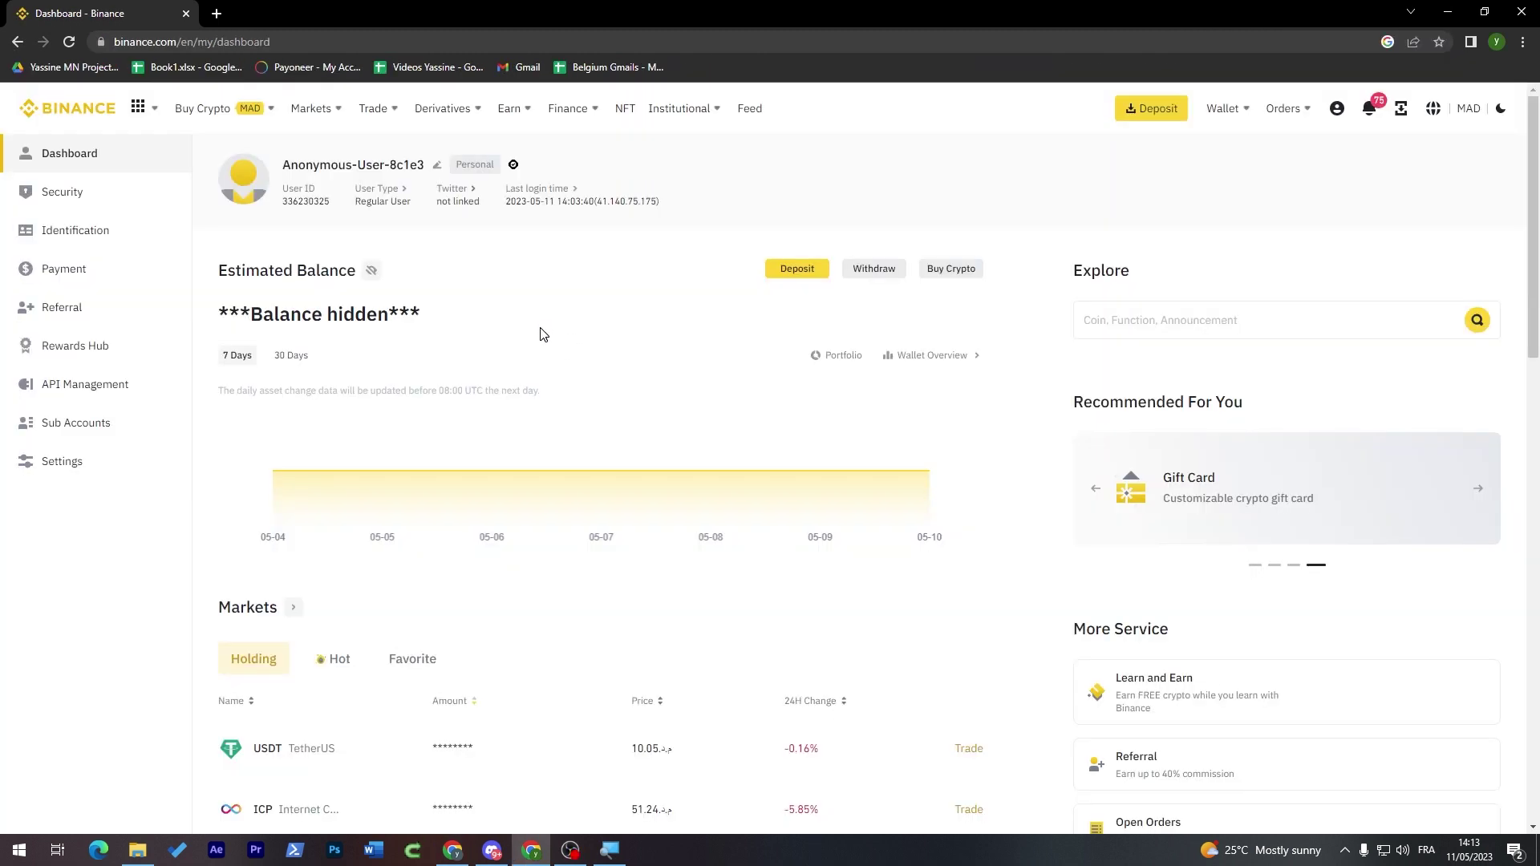
Step: Look over the account dashboard down to its Markets section
mouse_move(138, 108)
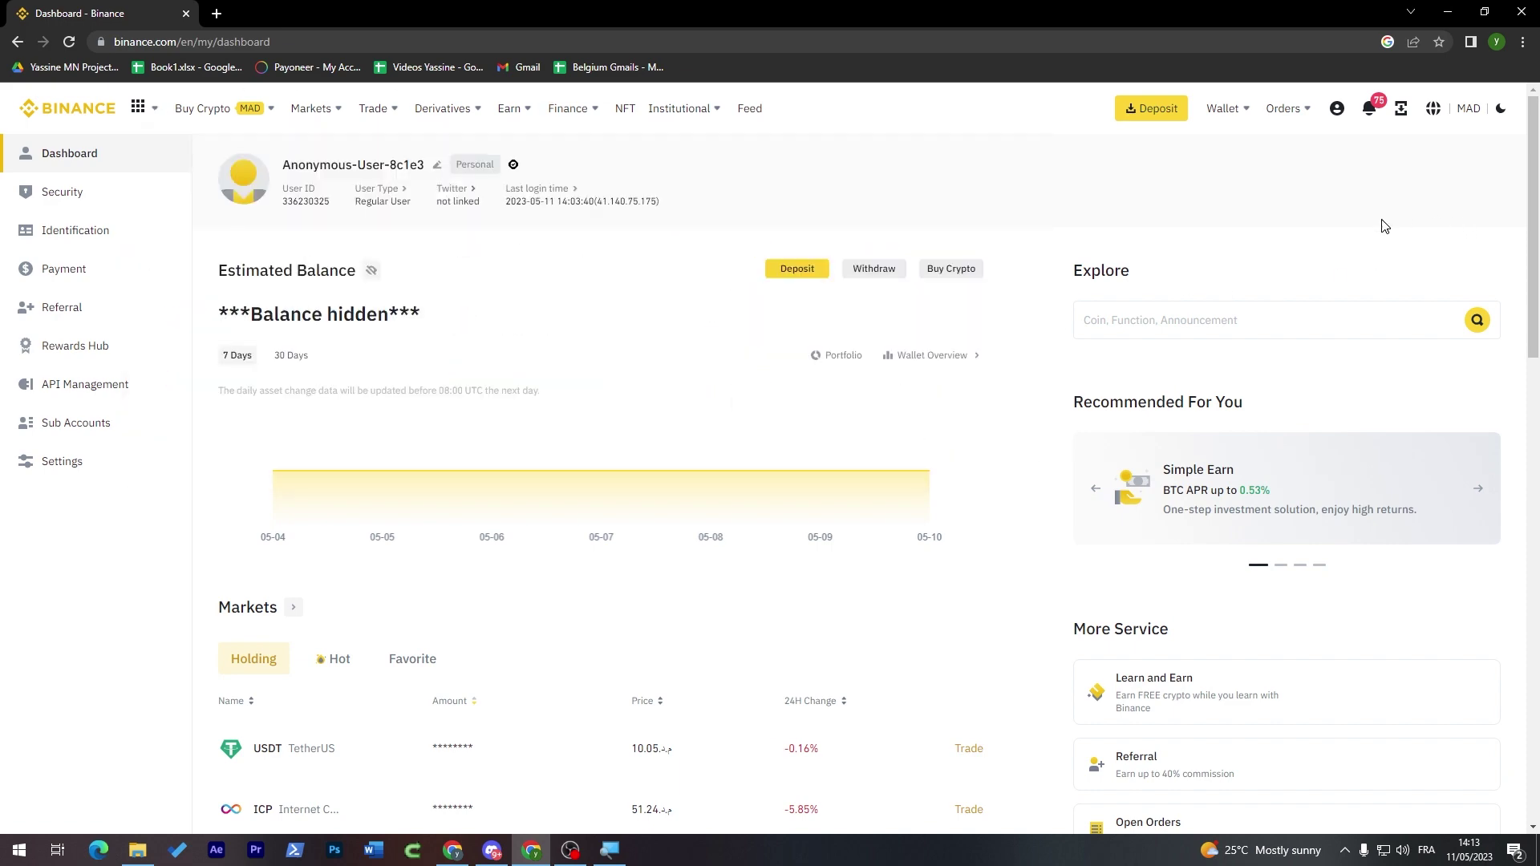
left_click_drag(1534, 159, 1534, 191)
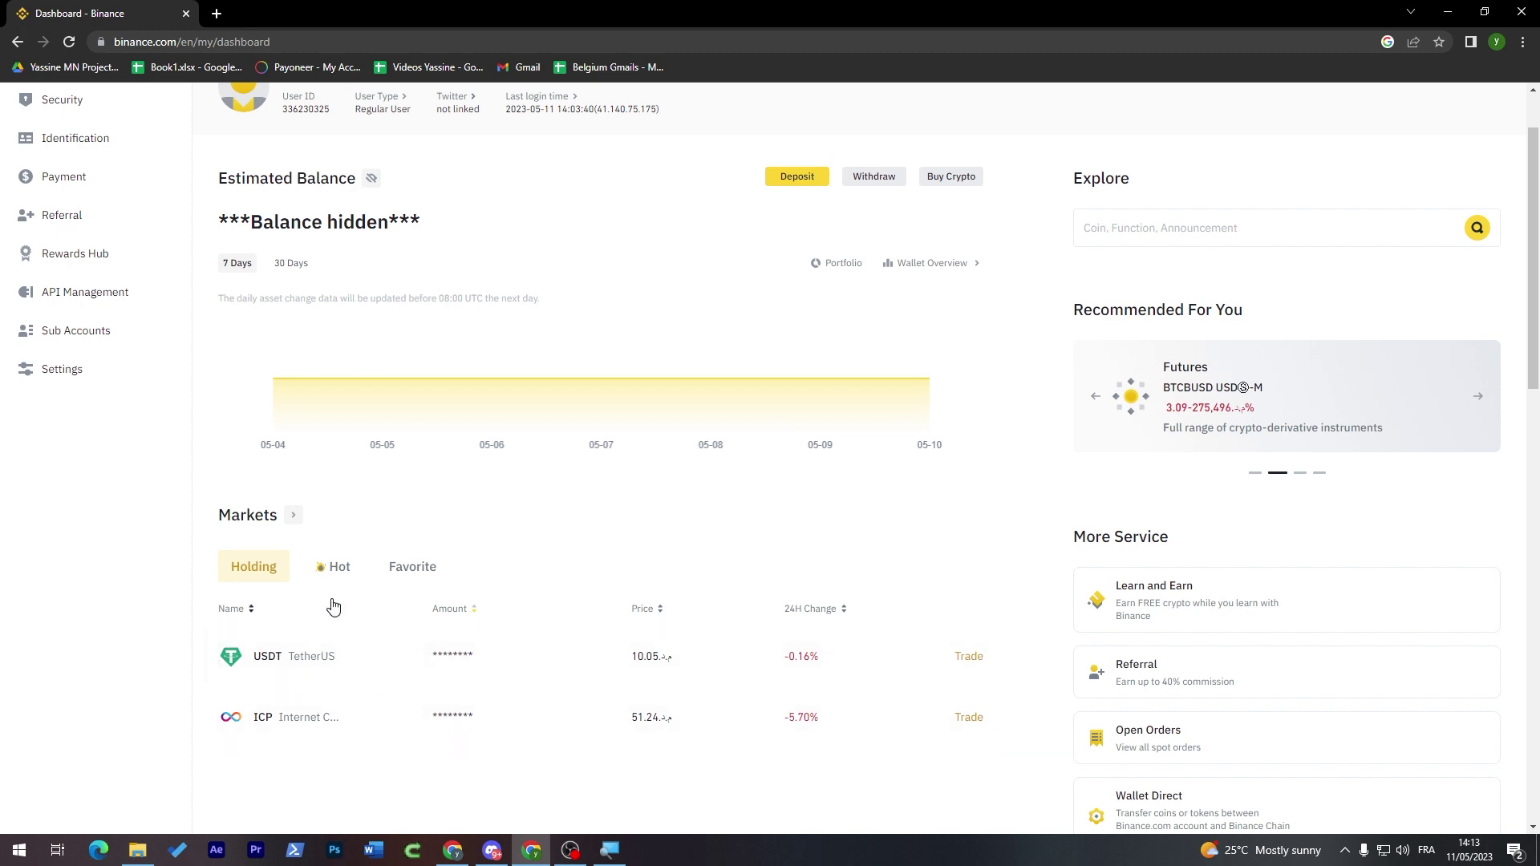
left_click_drag(1533, 201, 1534, 40)
Step: Open the Binance home page and examine the popular cryptocurrencies and the app download options
left_click(74, 112)
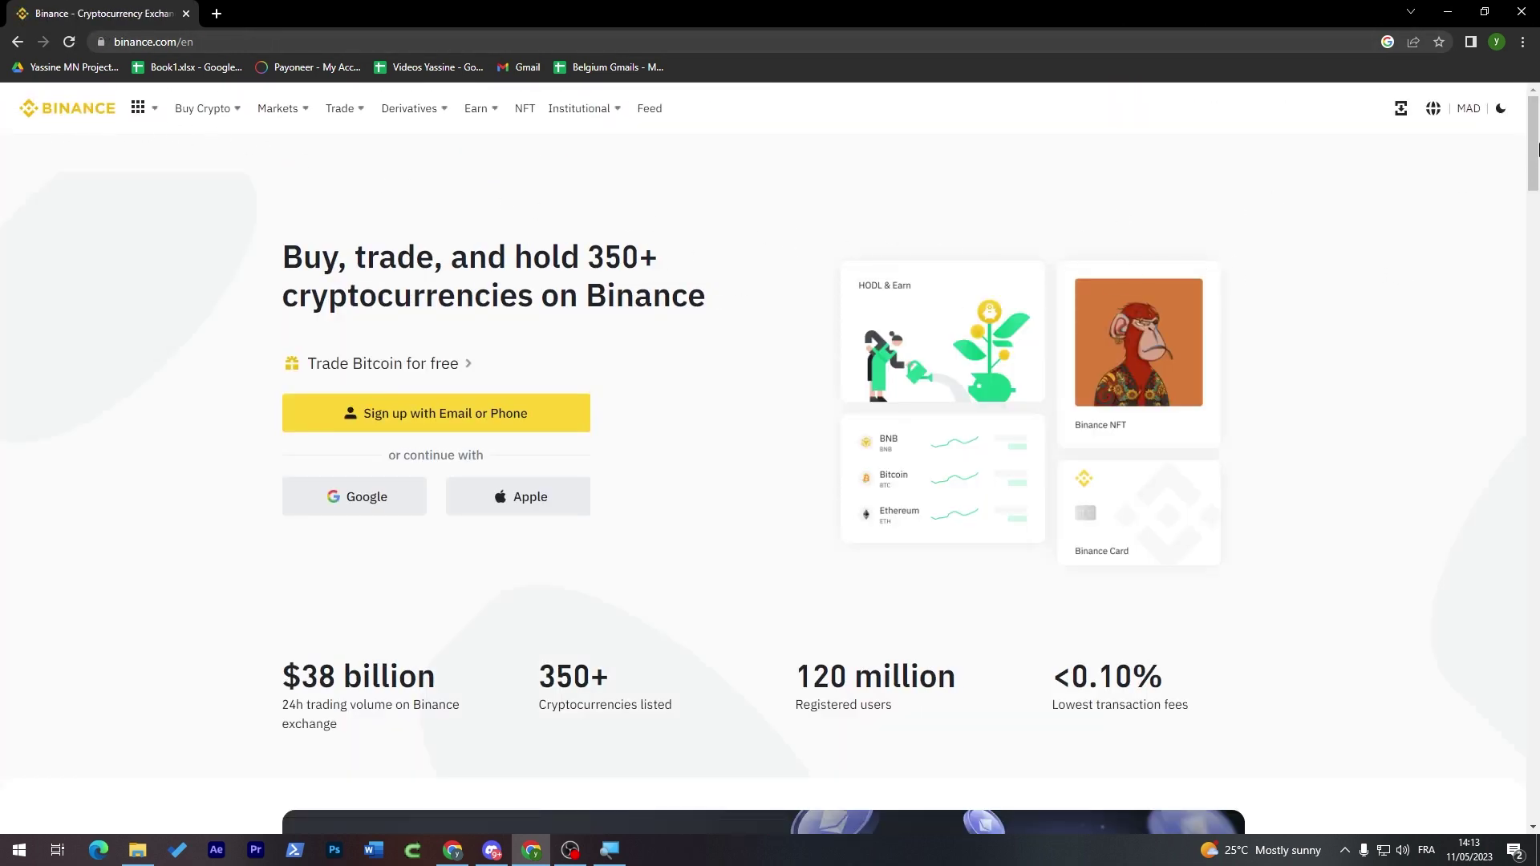
scroll(1538, 141, "down", 7)
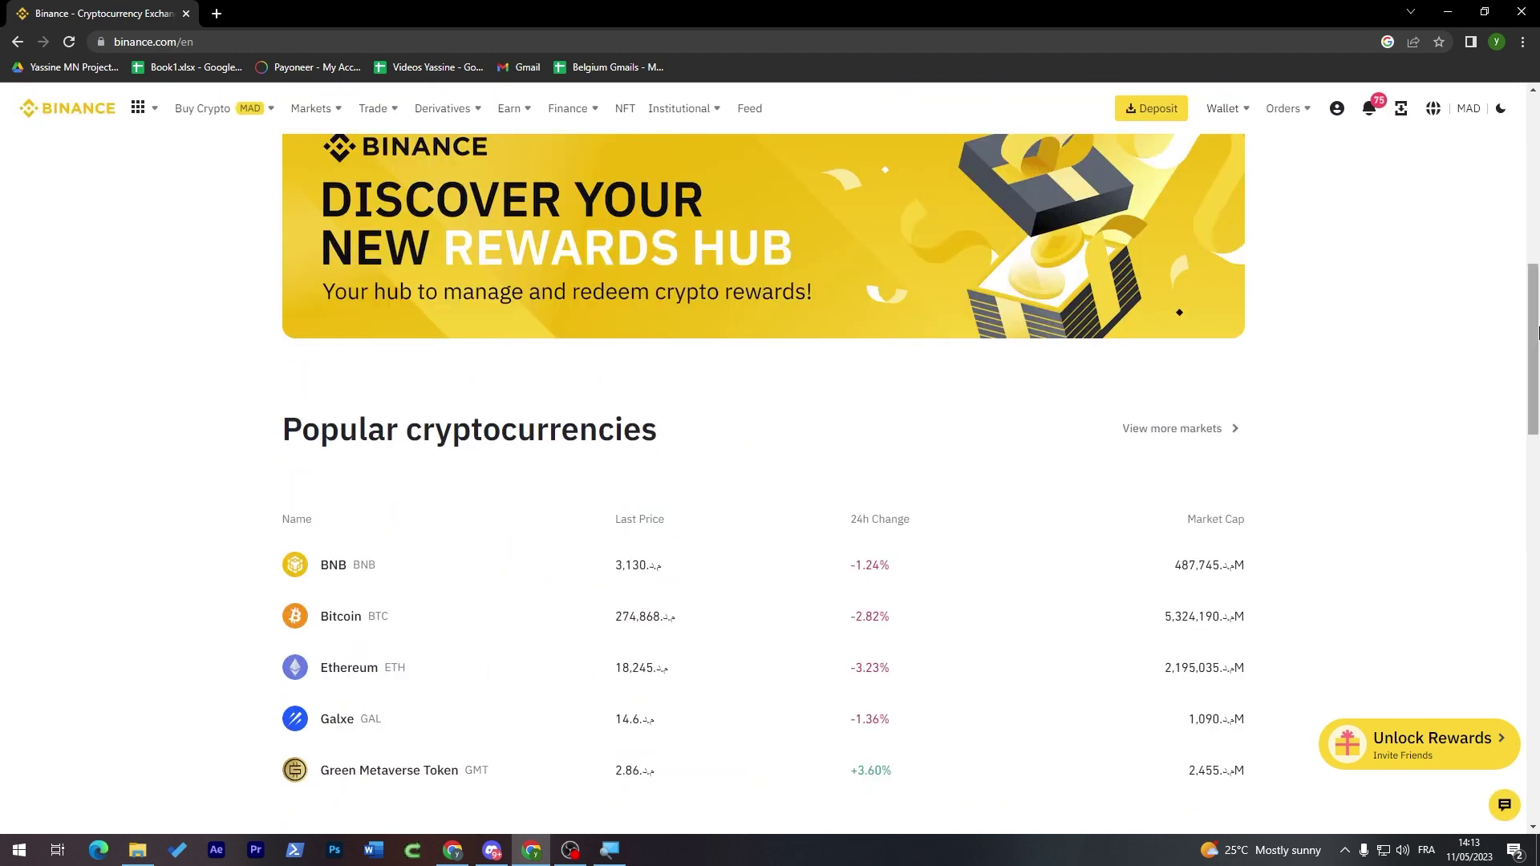
scroll(1532, 380, "down", 3)
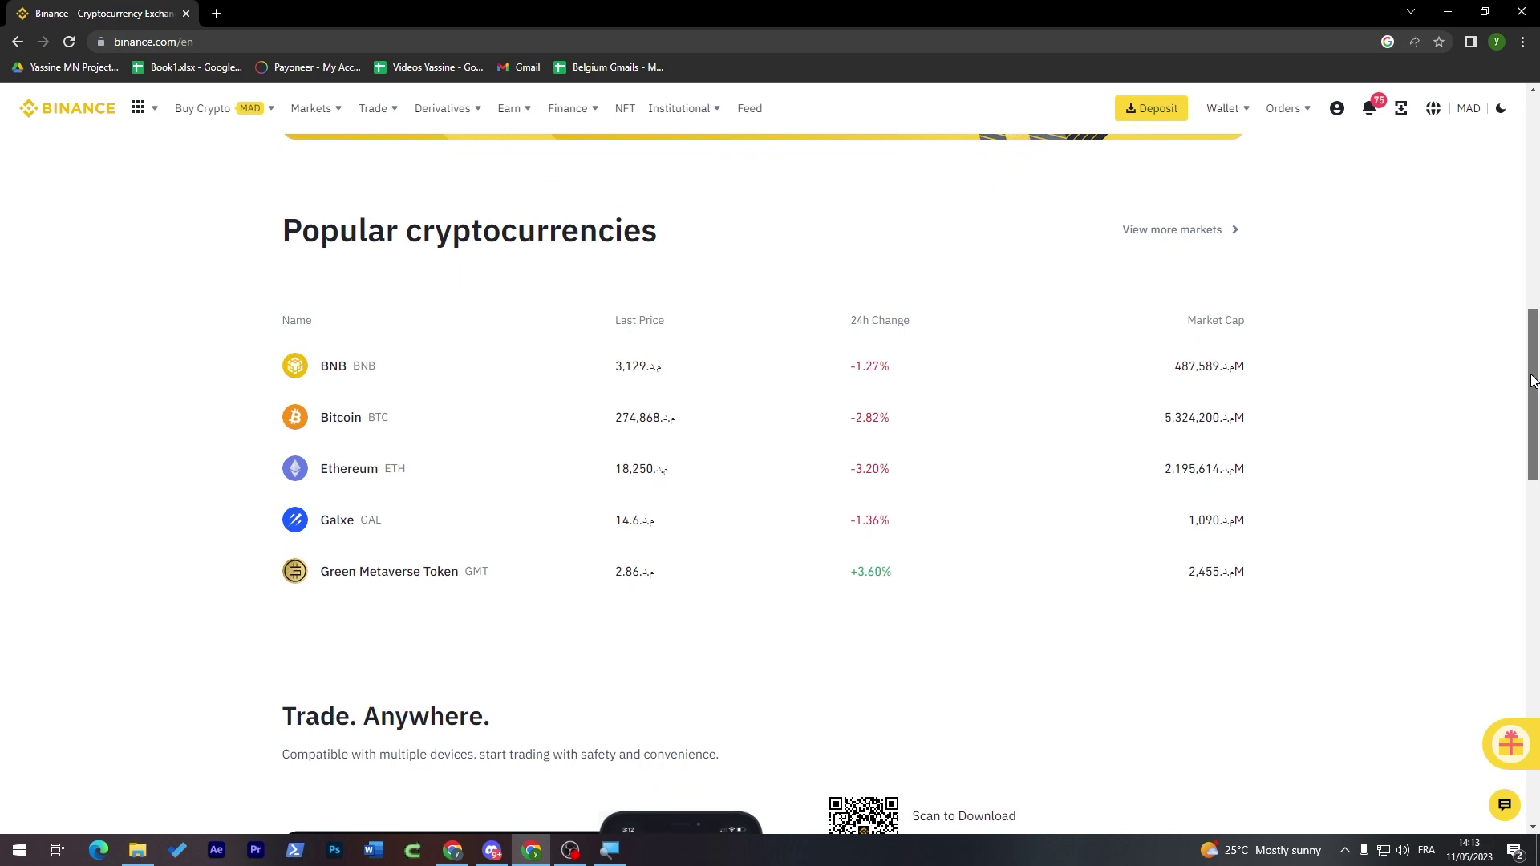
left_click_drag(1532, 379, 1483, 475)
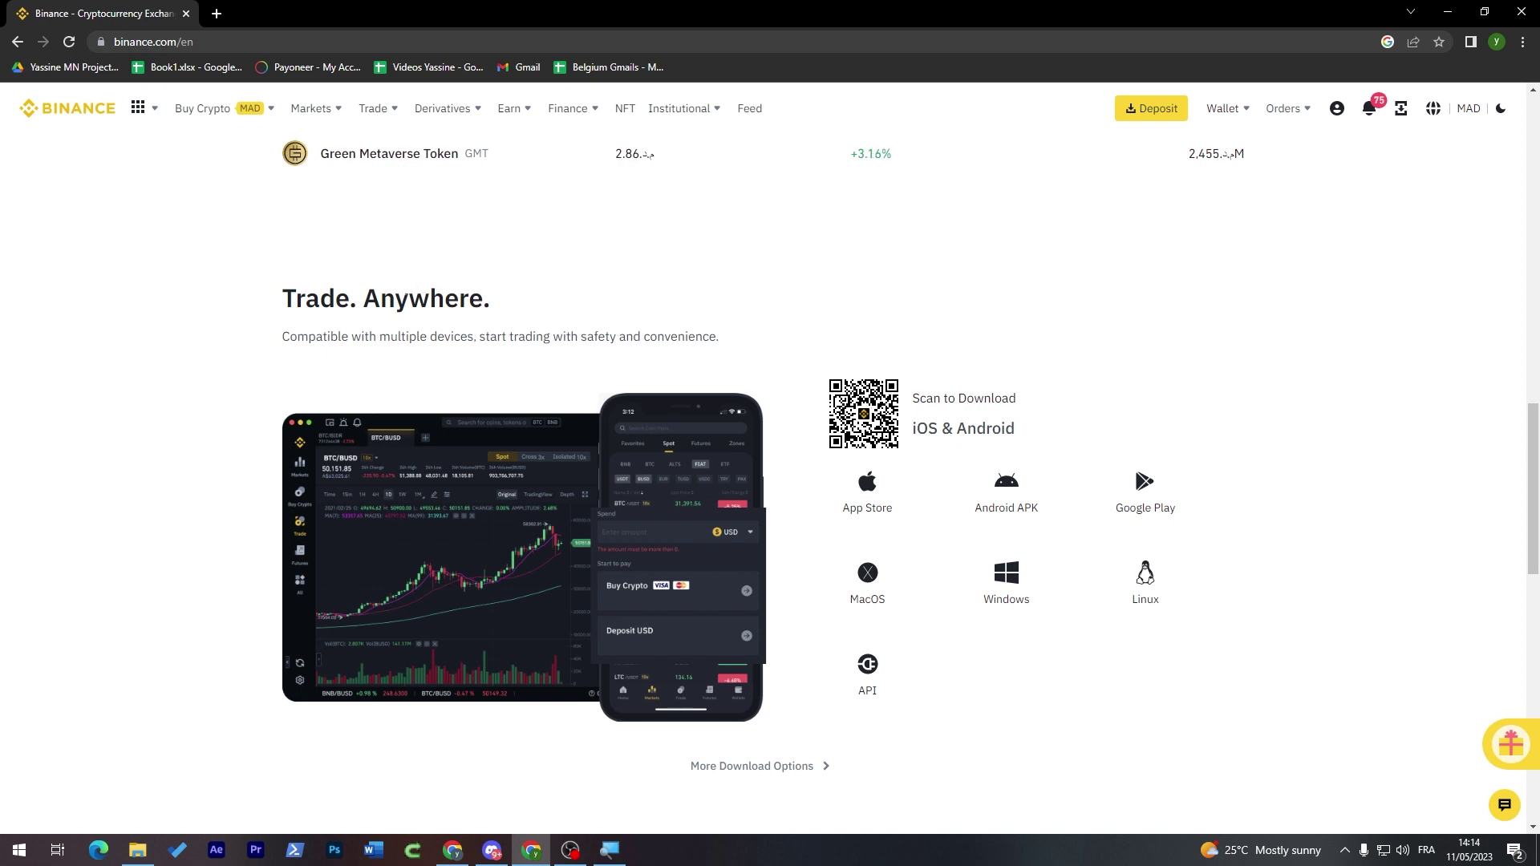
Step: Search Google for "binance affiliate program" in a new browser tab
left_click(217, 14)
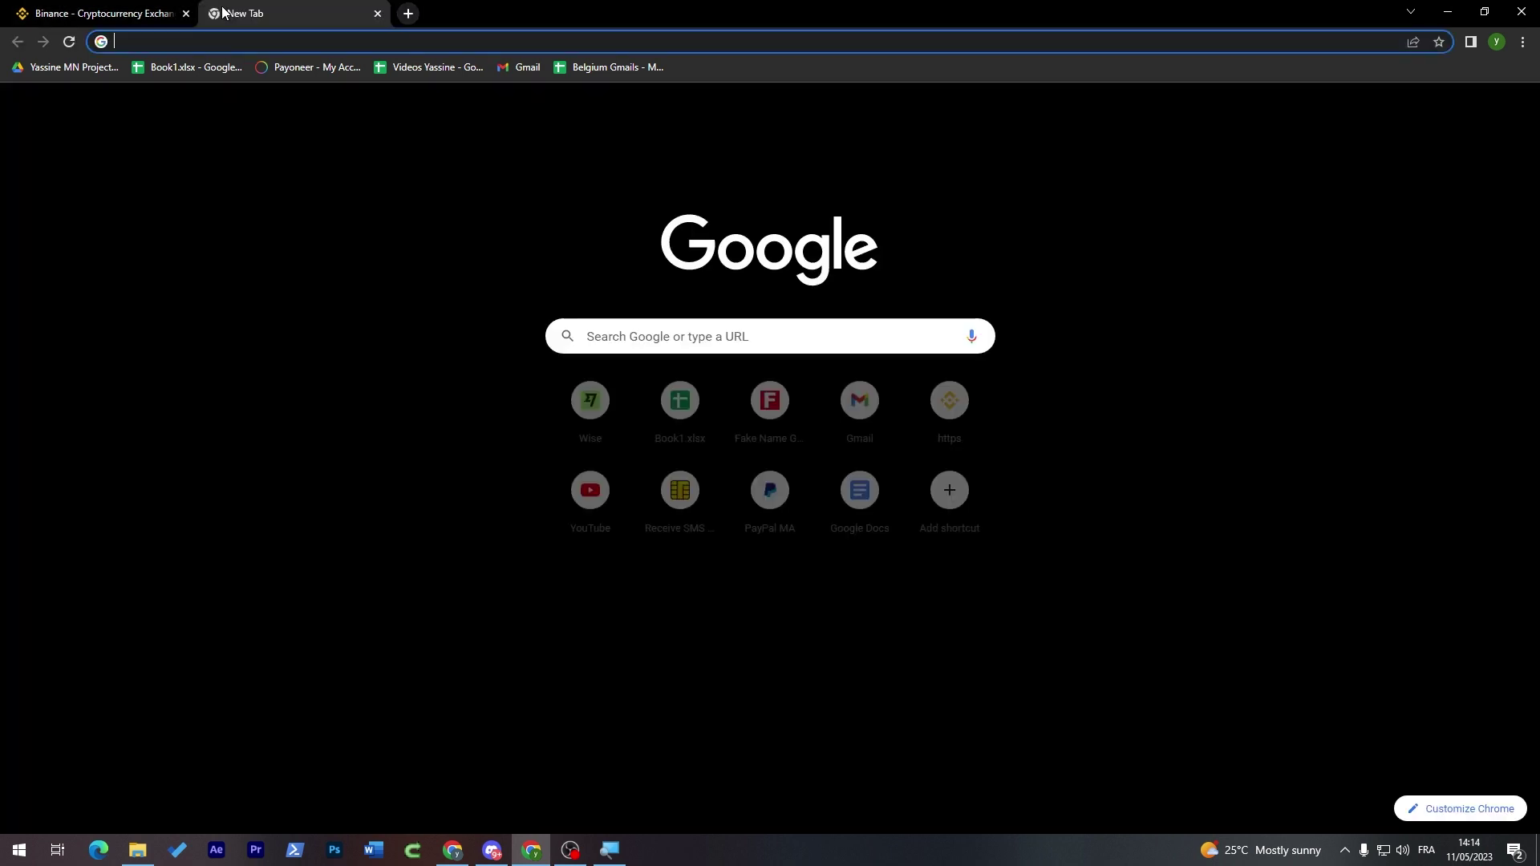
left_click(219, 120)
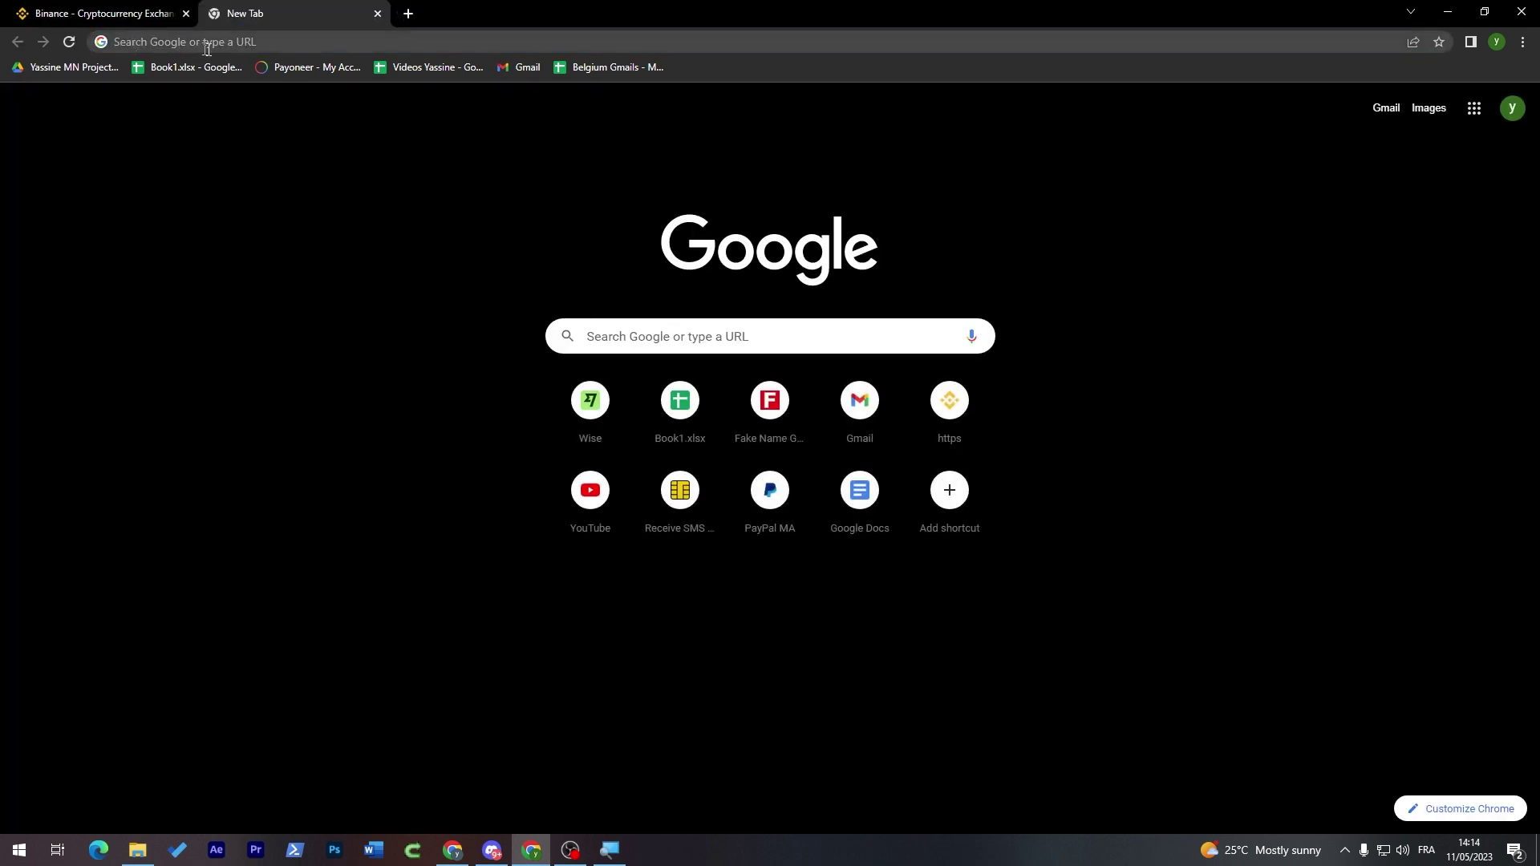
left_click(258, 44)
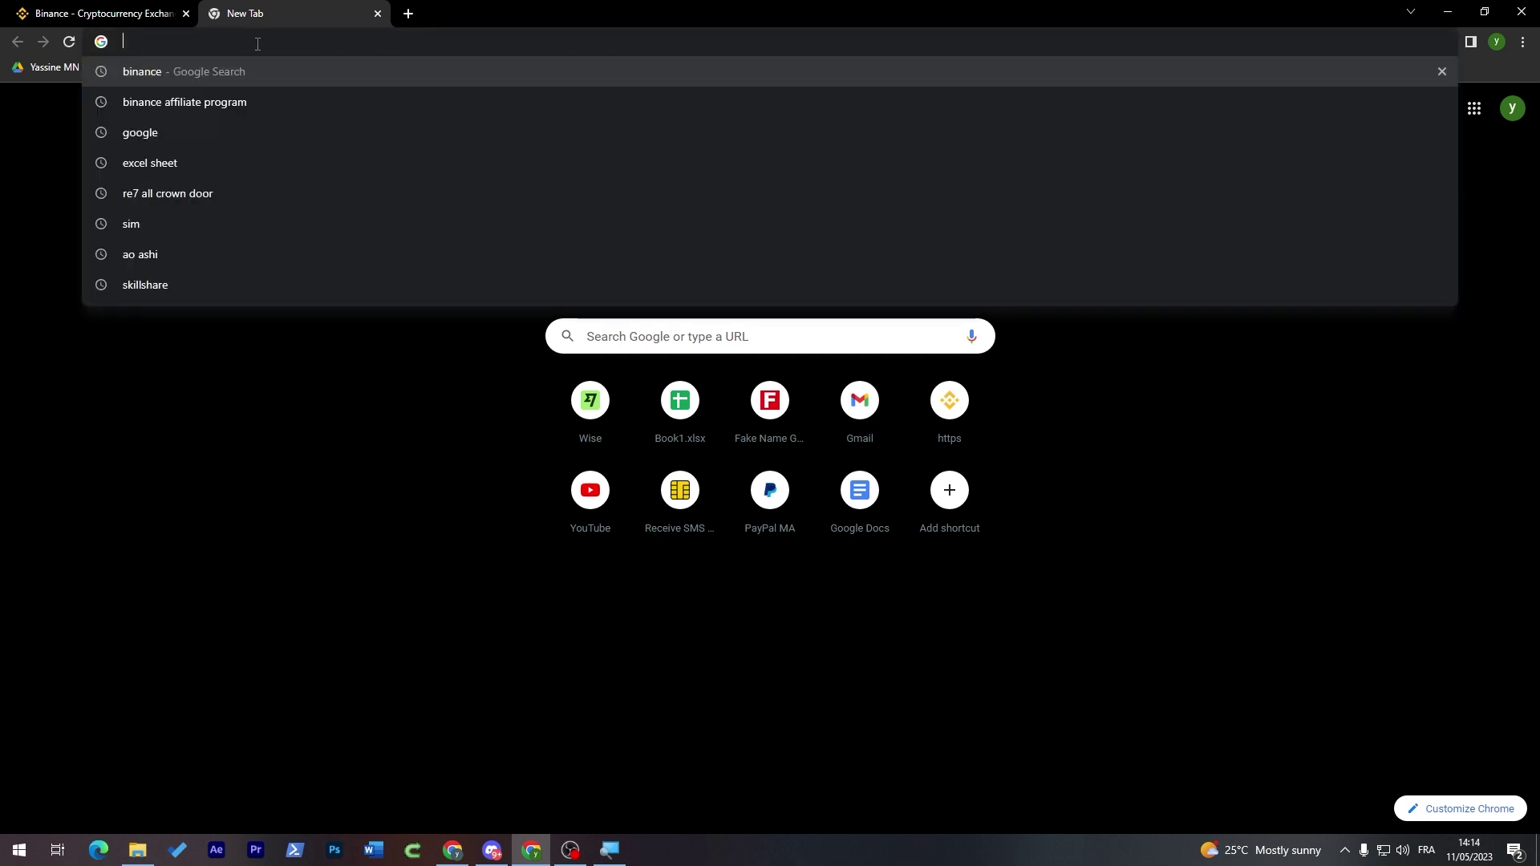
type("binan")
key("Down")
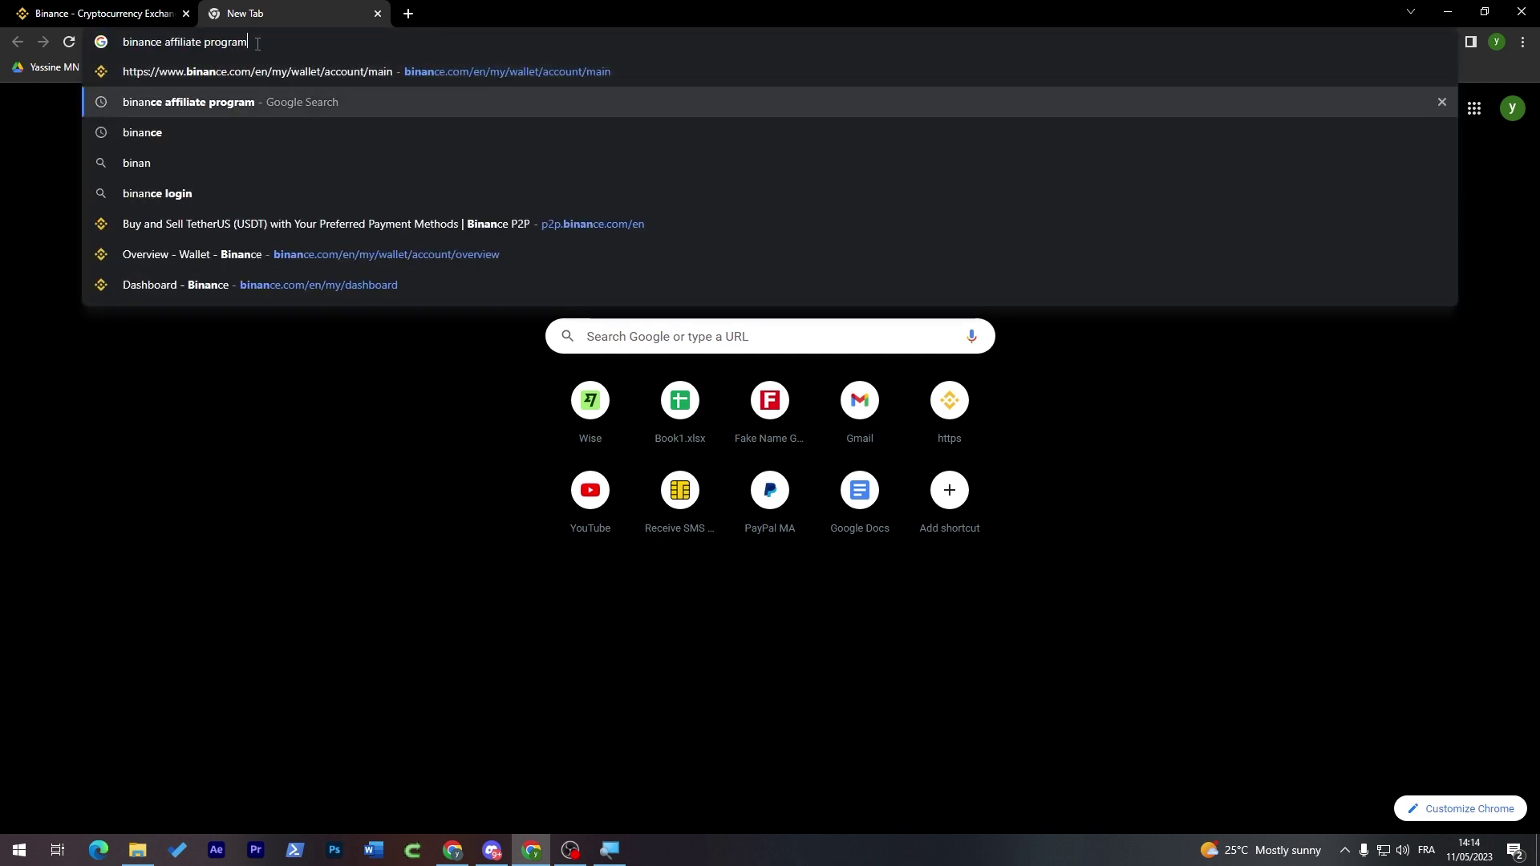
key("Return")
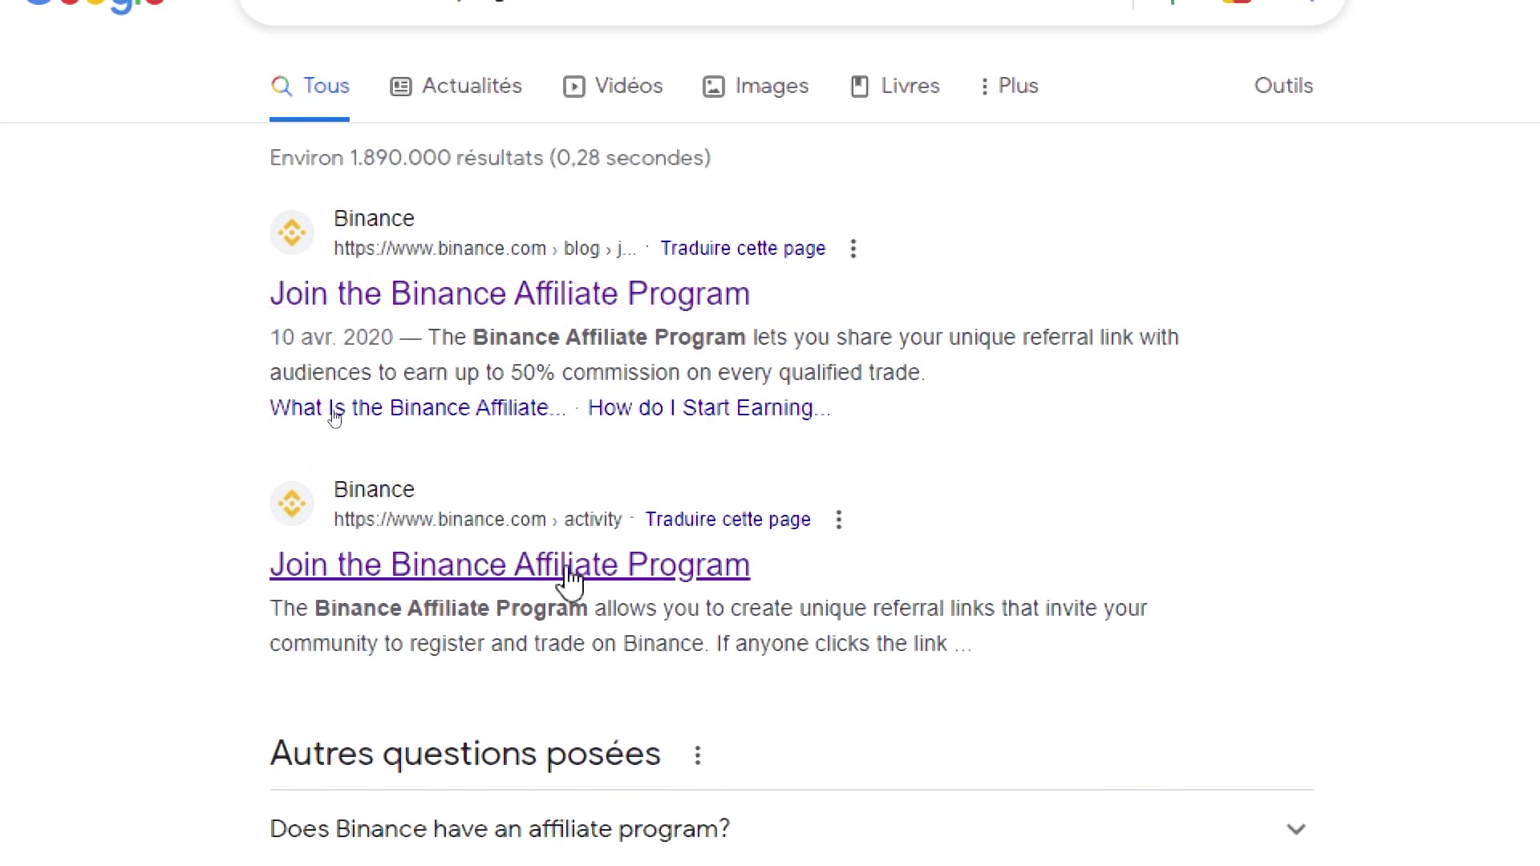
Step: Open the binance.com activity result about joining the affiliate program in its own tab and read how the program works
left_click(587, 527, "ctrl")
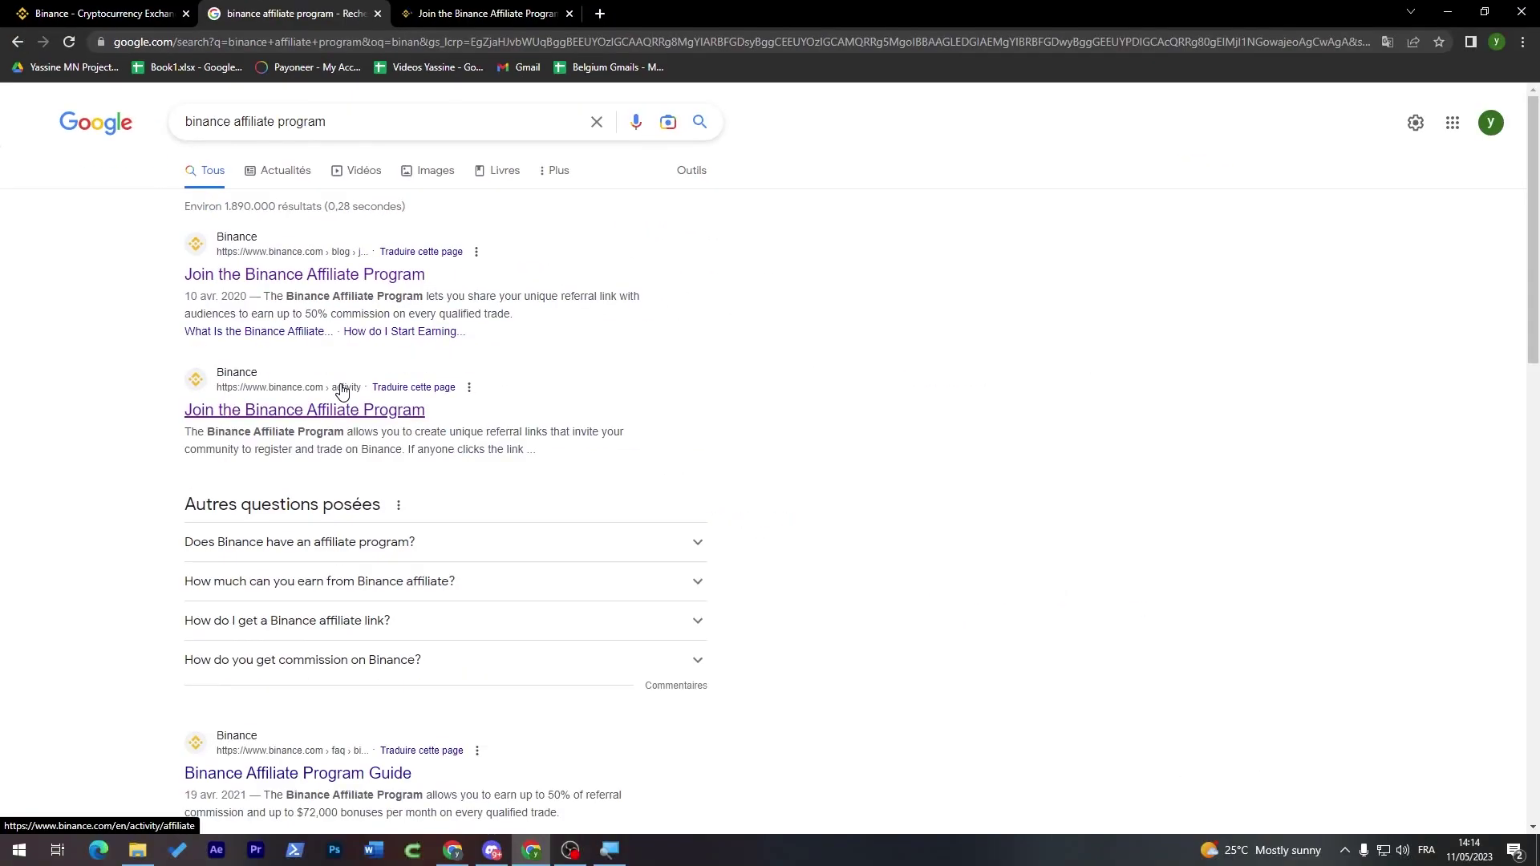
key("ctrl+Tab")
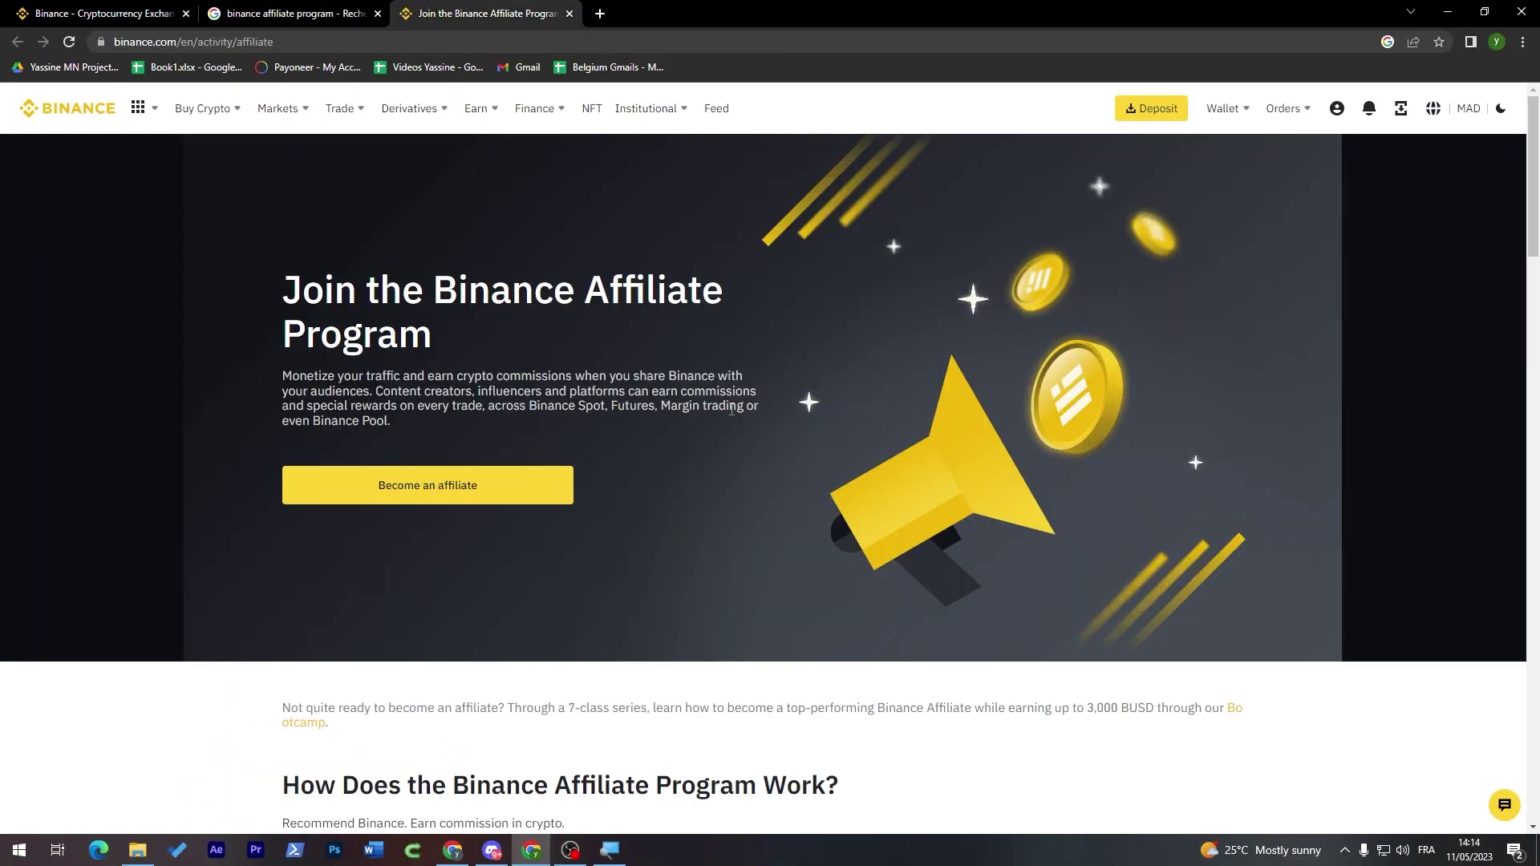
left_click_drag(1532, 204, 1532, 321)
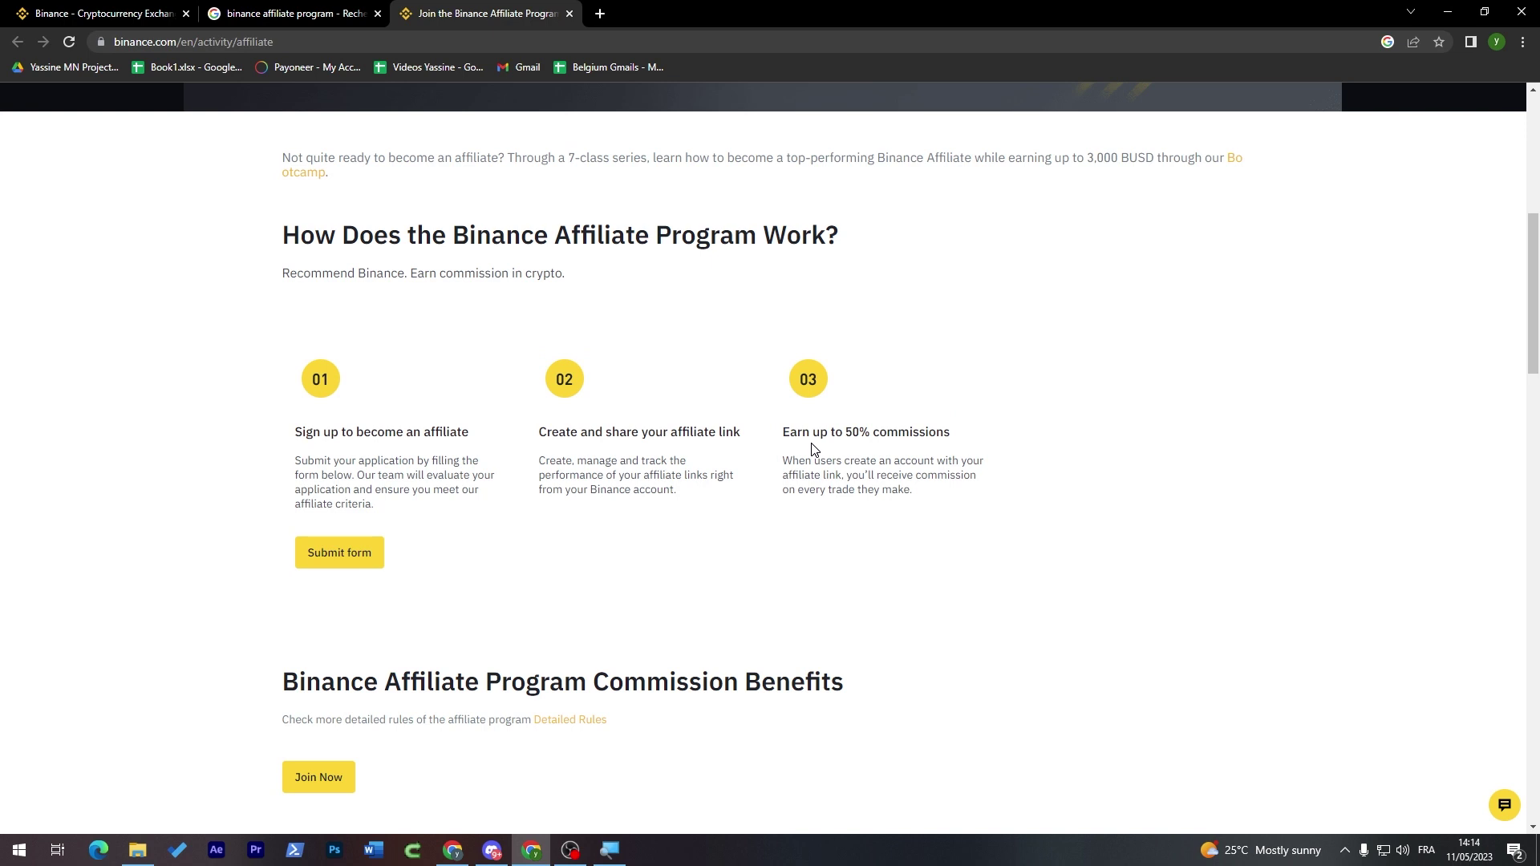
scroll(1537, 301, "down", 1)
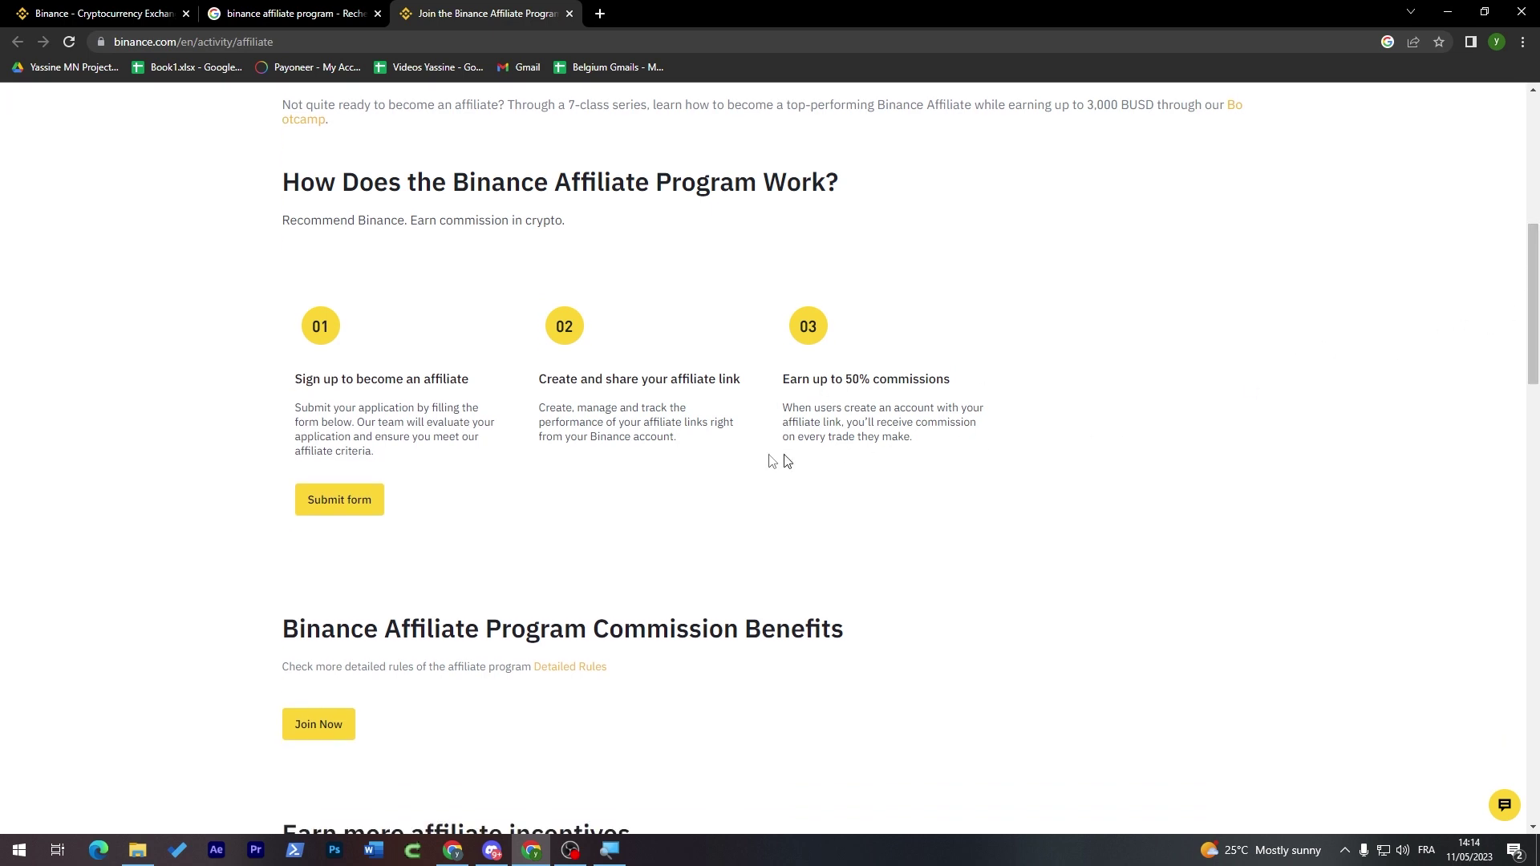
Step: Open the affiliate application form and set its language to English
left_click(353, 507)
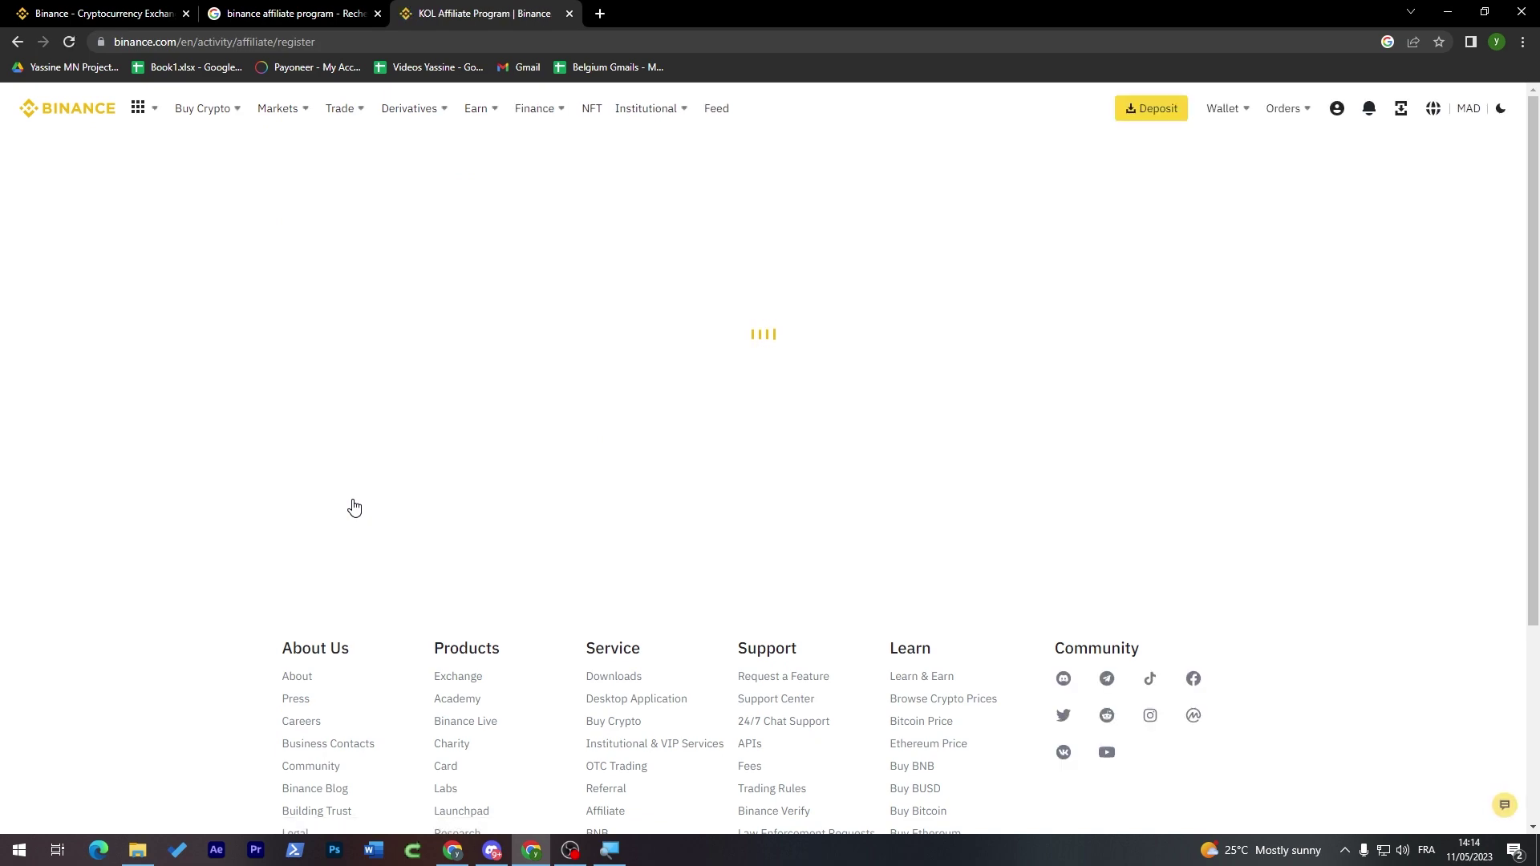
scroll(554, 324, "down", 4)
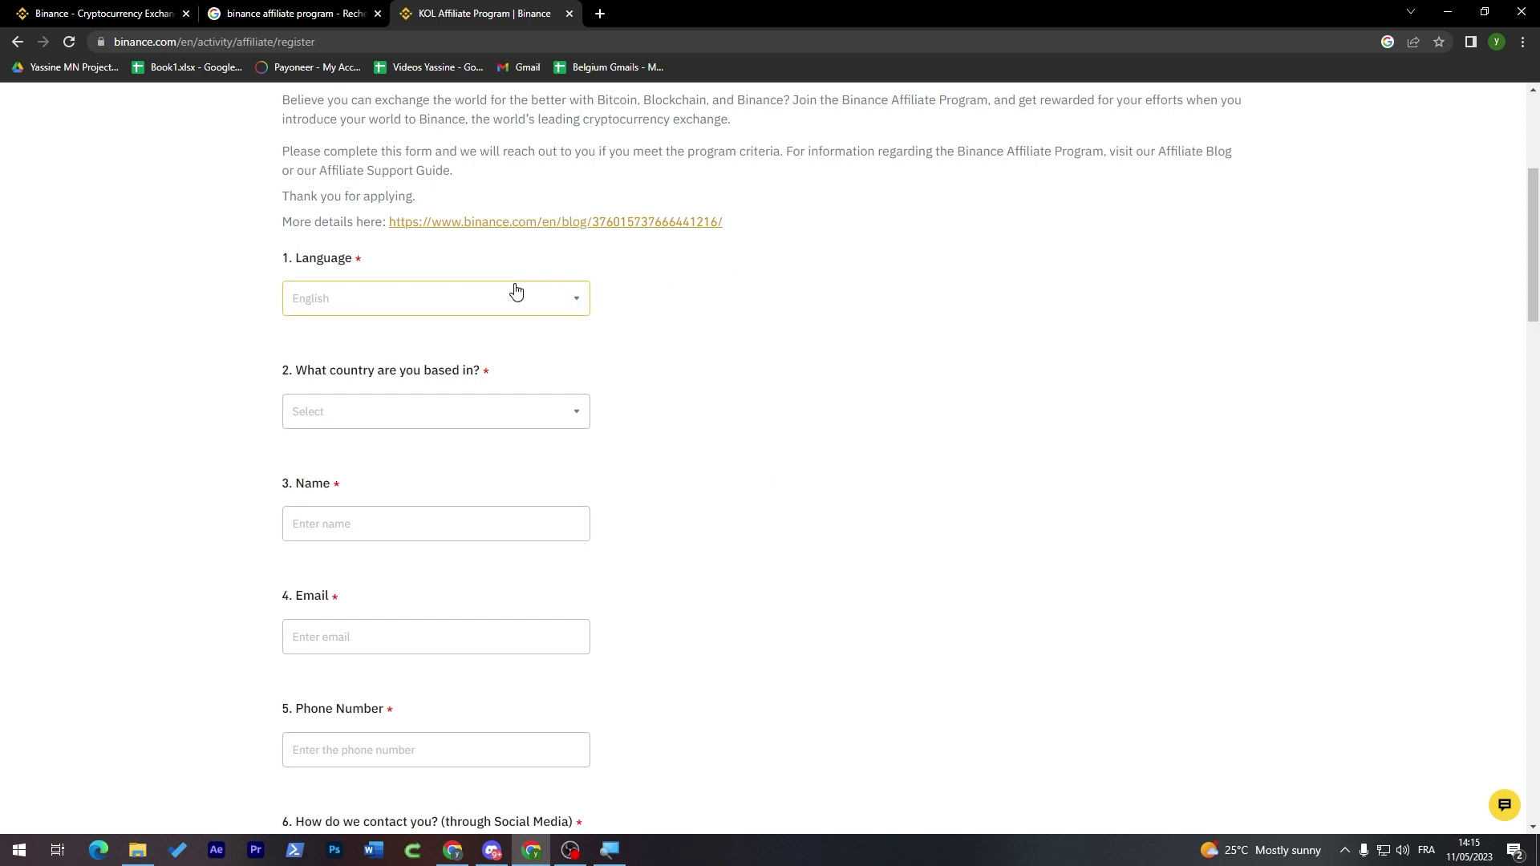
left_click(492, 303)
left_click(313, 374)
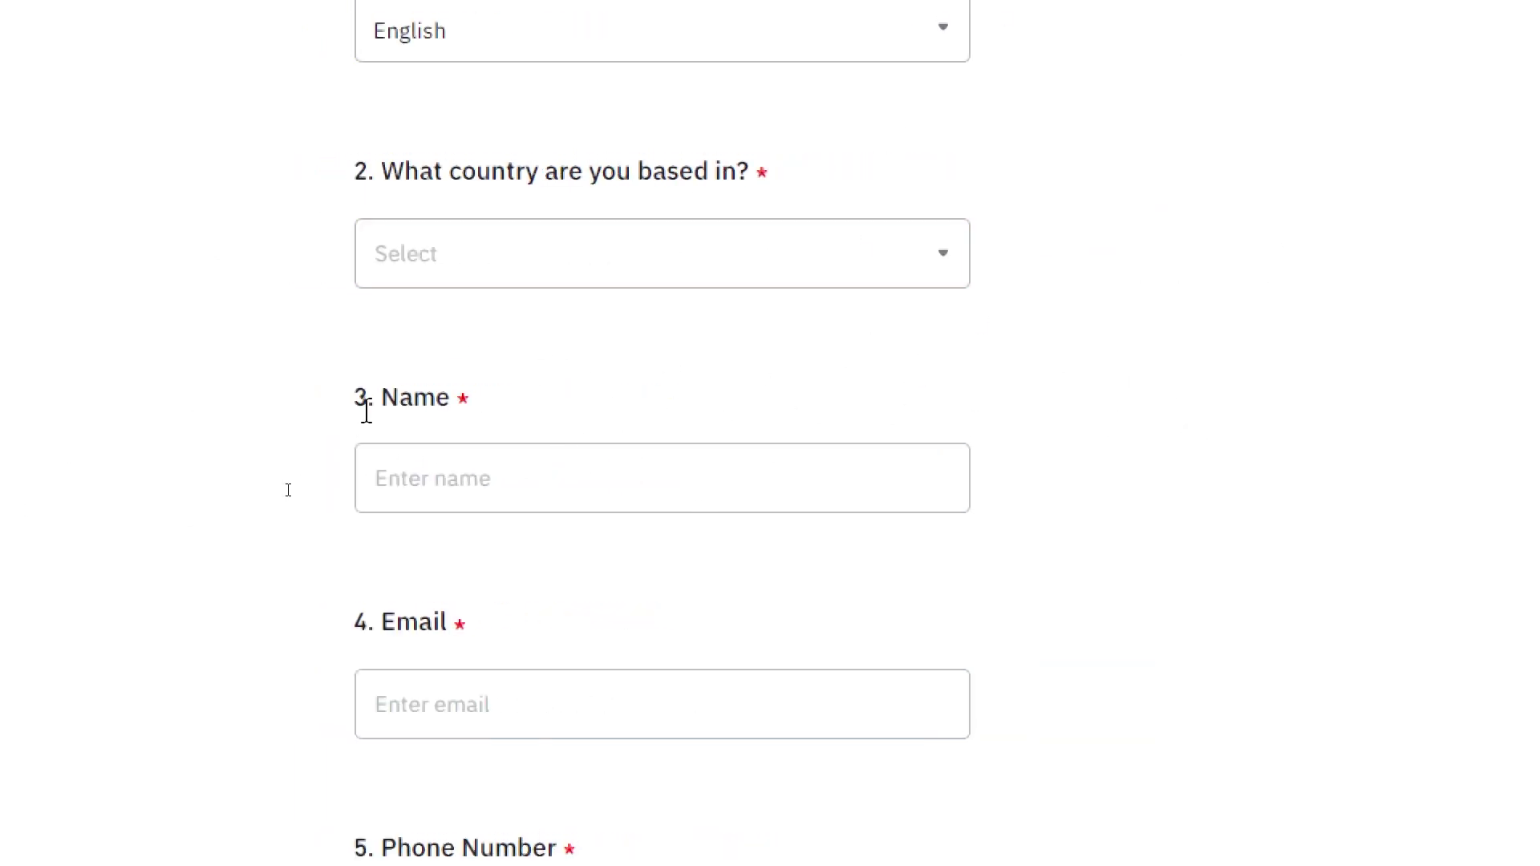
Step: Look through the name, email, phone, social media contact and username fields, including the contact platform choices, down to the affiliate marketer question
double_click(390, 401)
left_click(401, 615)
double_click(406, 621)
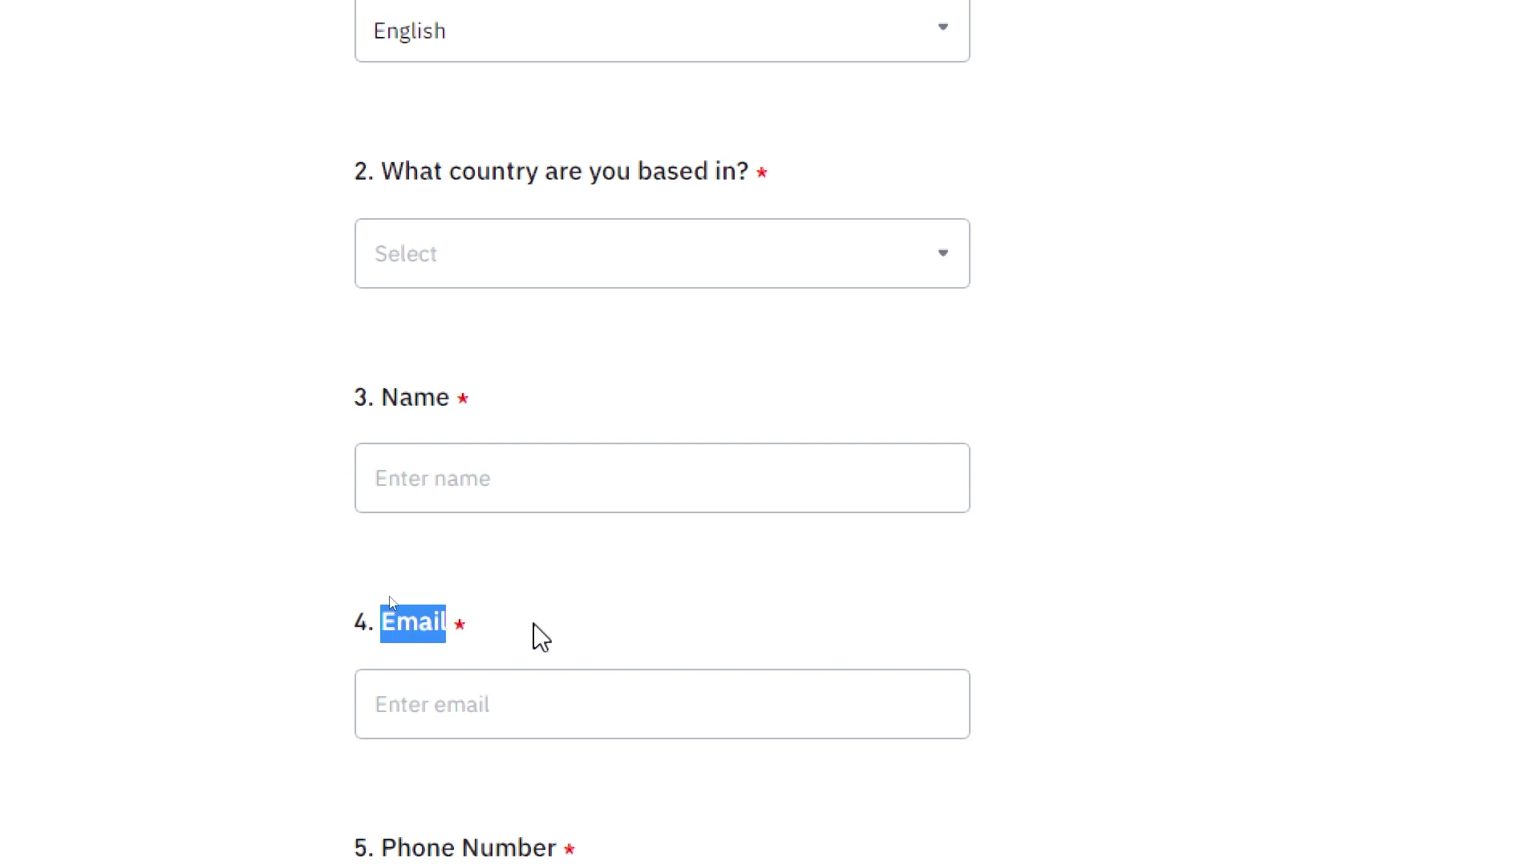
left_click(1083, 661)
scroll(1081, 598, "down", 5)
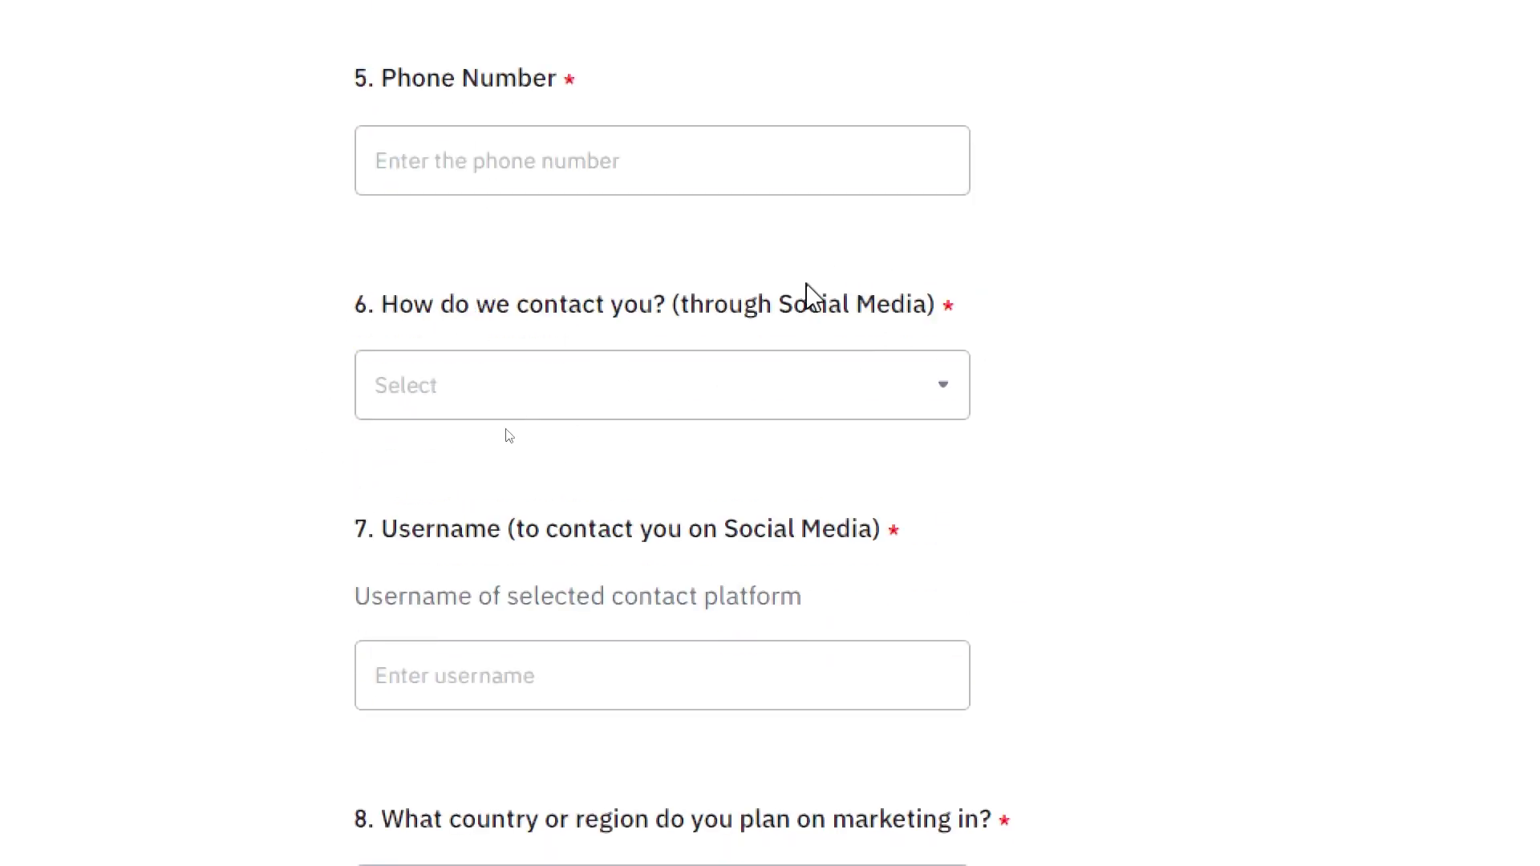
left_click(917, 413)
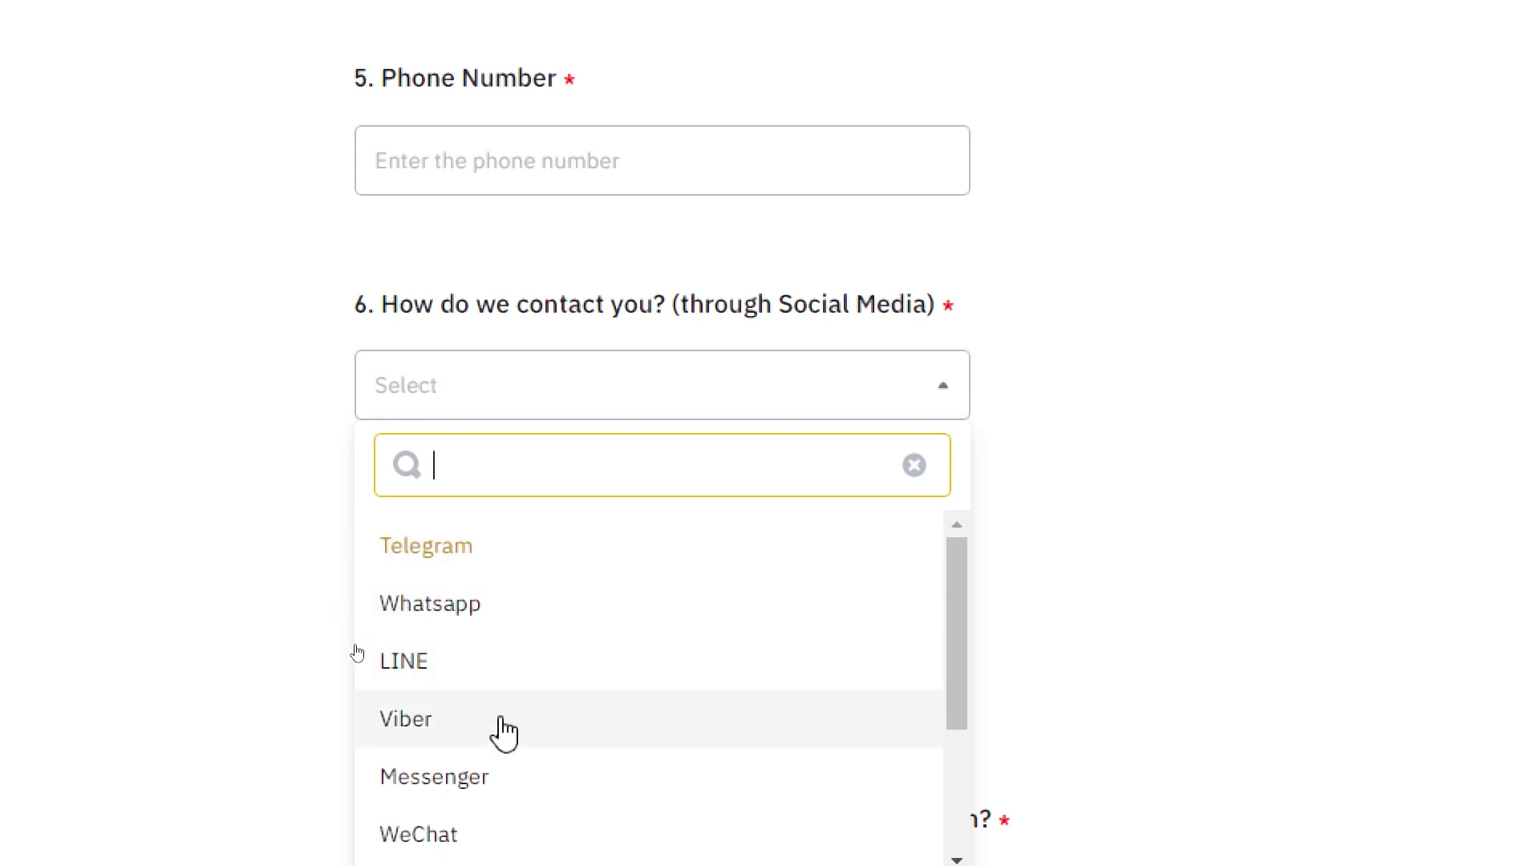
left_click(1308, 550)
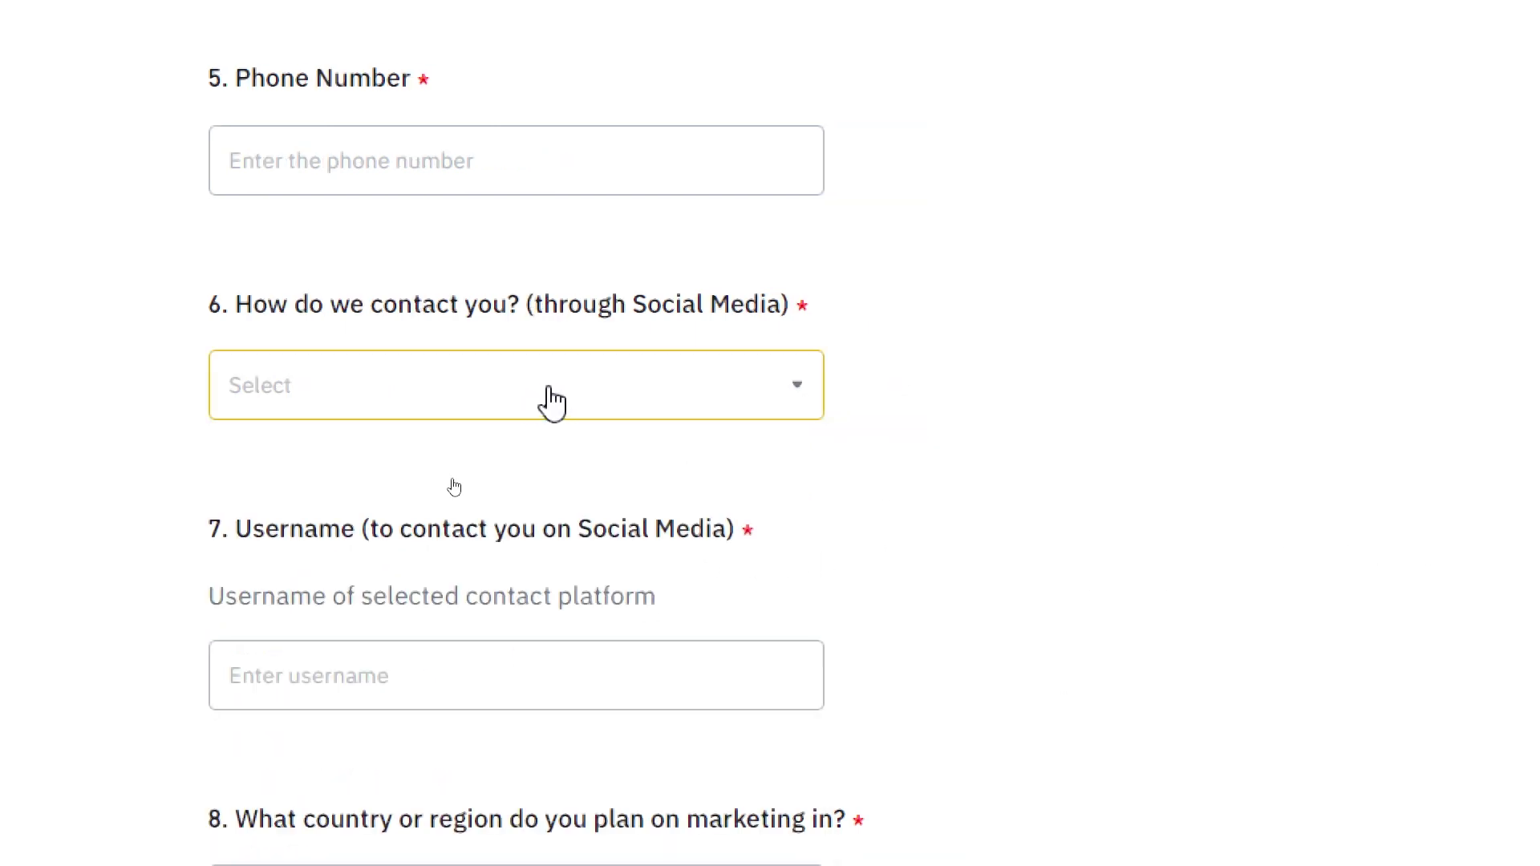
scroll(535, 534, "down", 2)
scroll(446, 265, "up", 1)
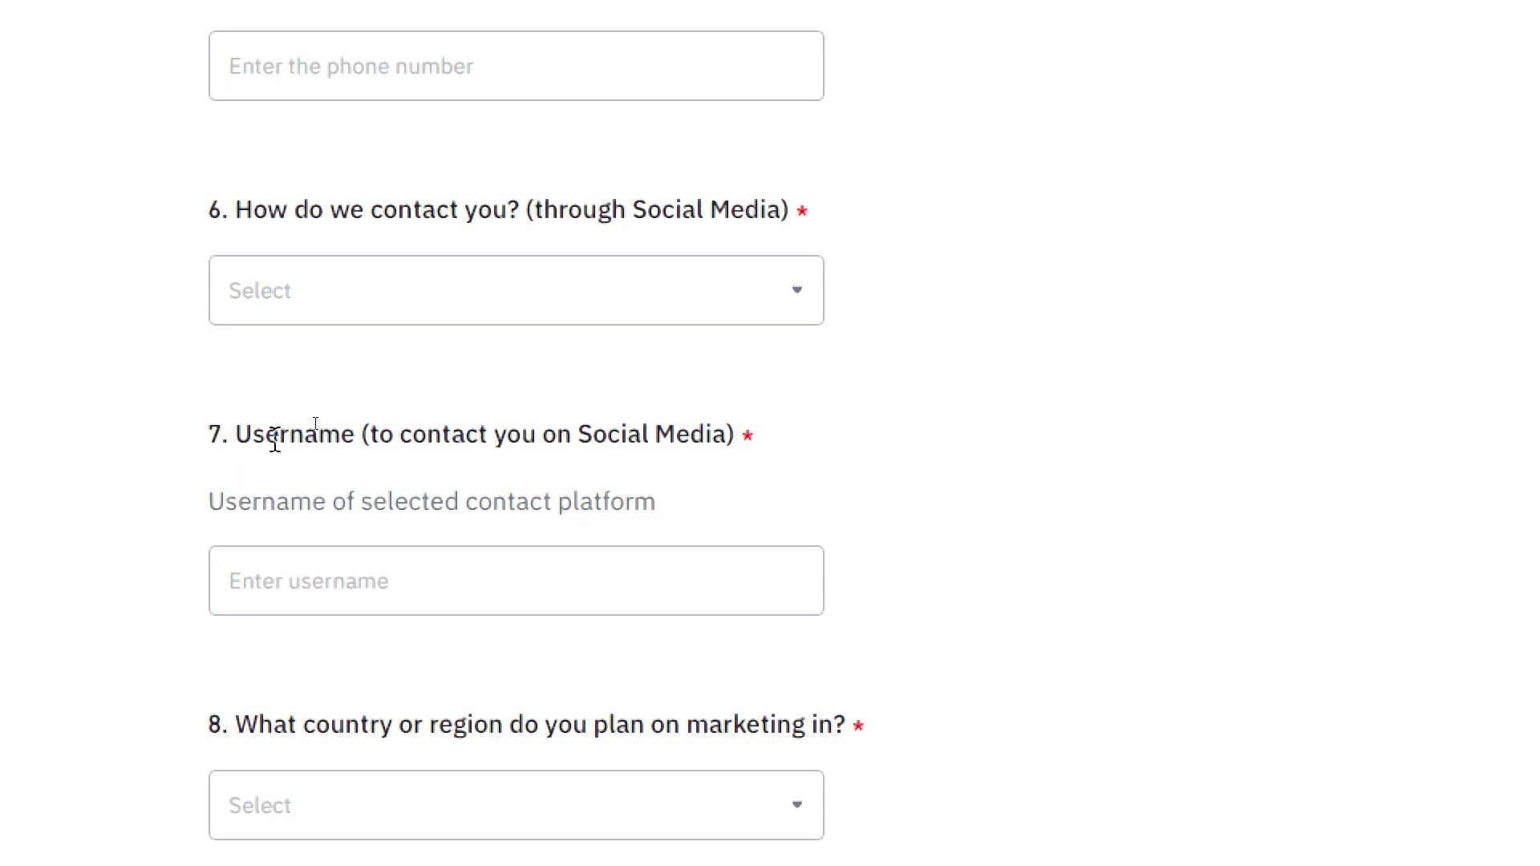
left_click(307, 593)
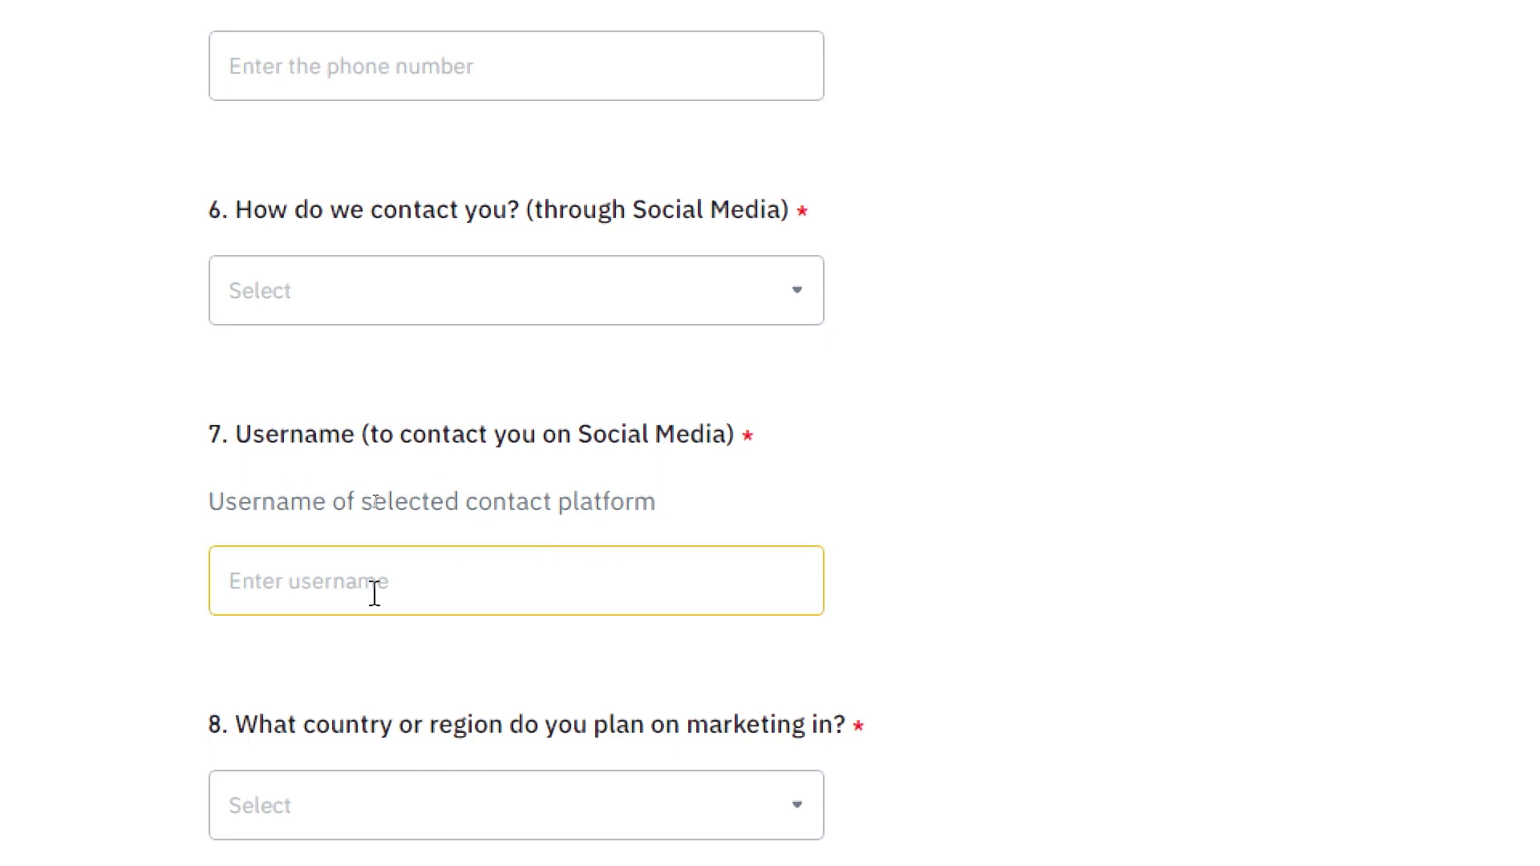
scroll(460, 729, "down", 5)
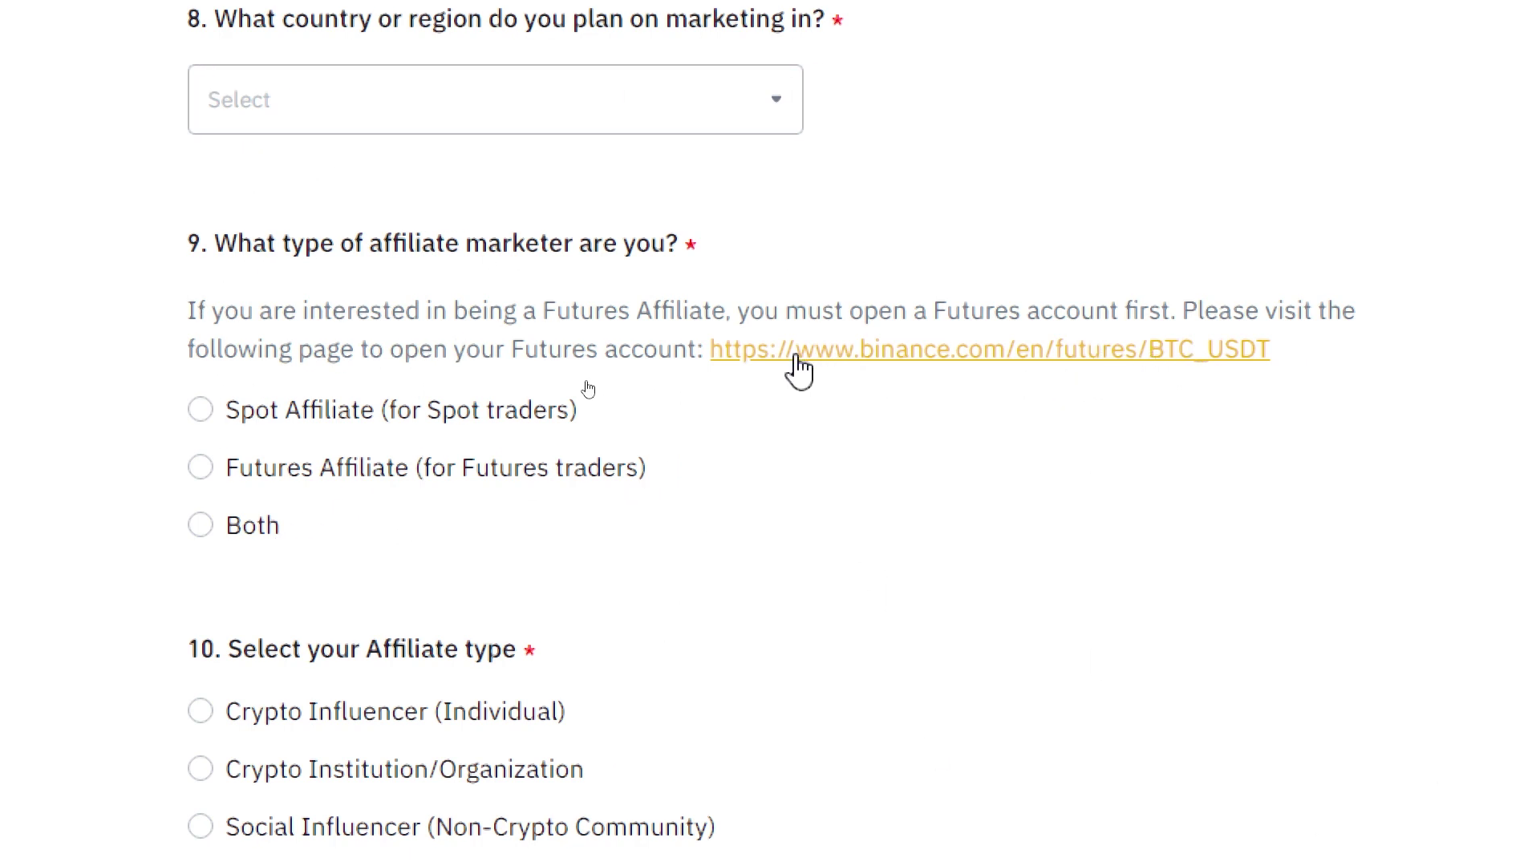
Step: View the linked BTC_USDT Futures account opening page in a separate tab and return to the application form
middle_click(930, 364)
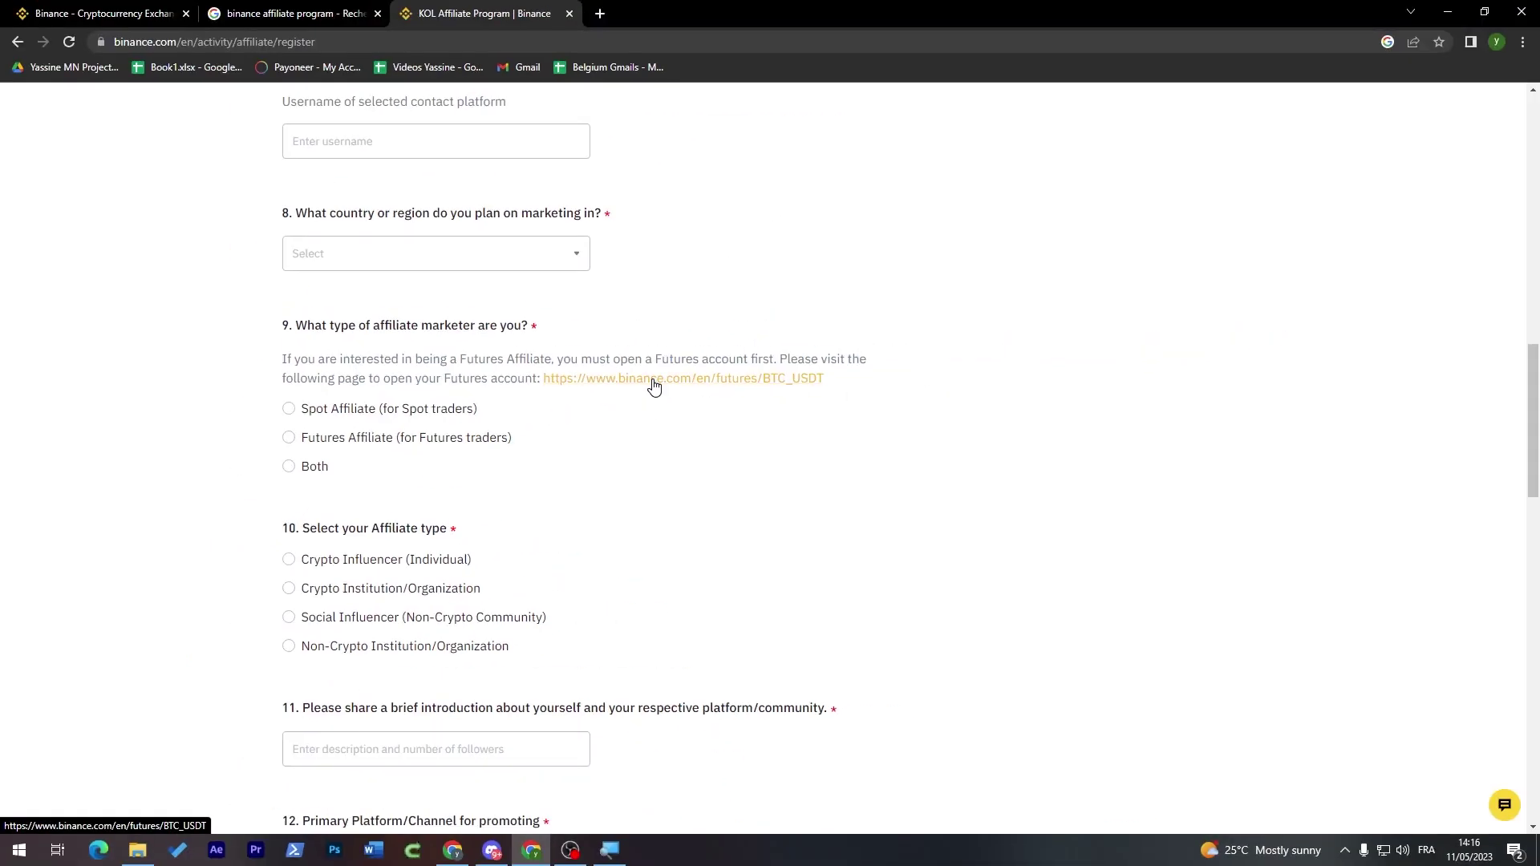
left_click(672, 7)
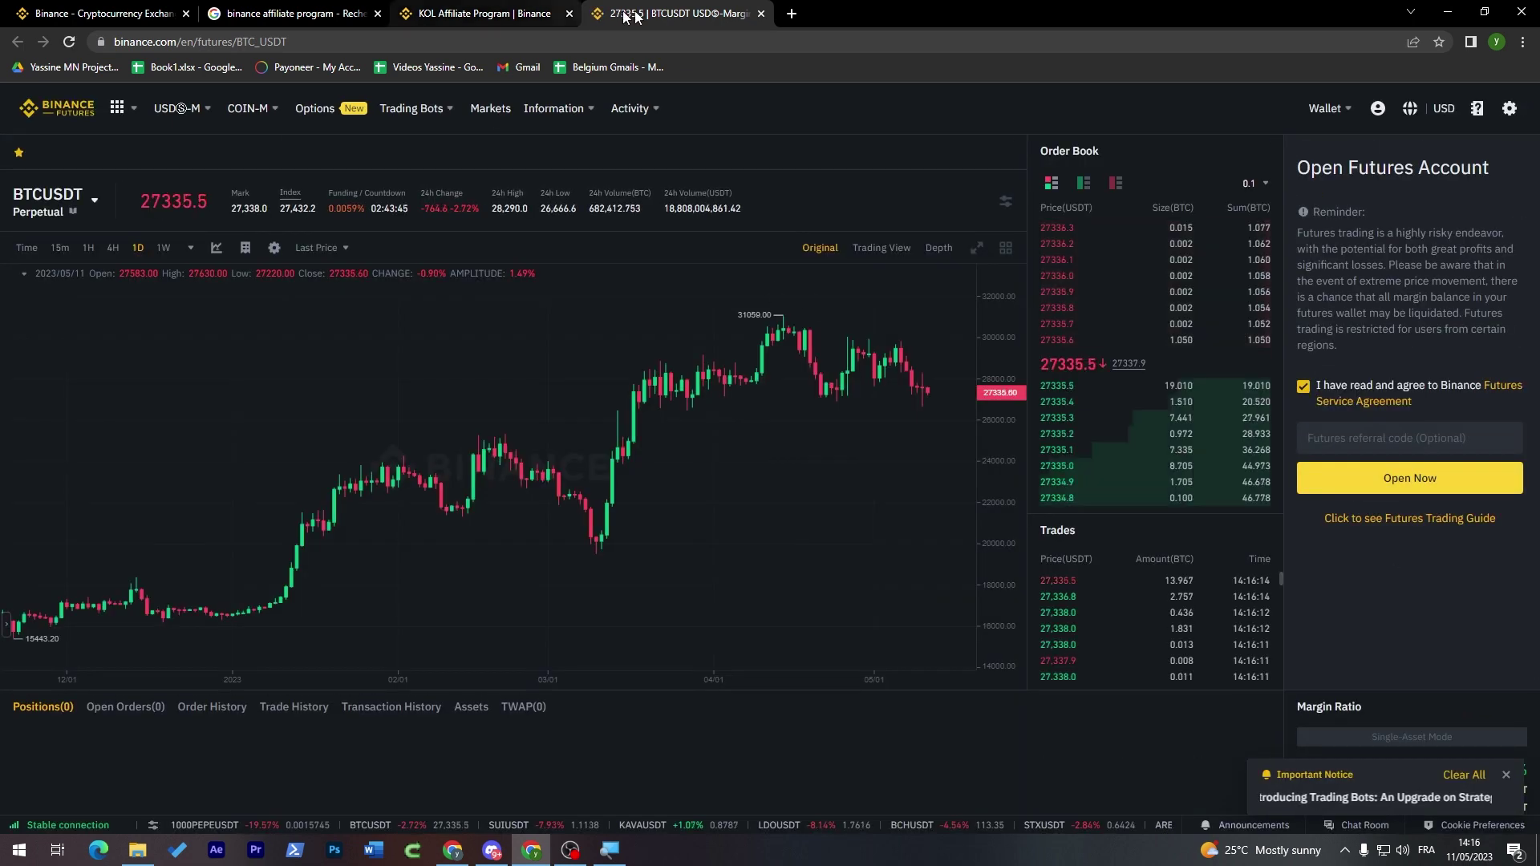
left_click(761, 13)
Step: Examine the affiliate type, introduction, primary platform choices, platform URL, follower number and performance screenshot questions
scroll(790, 398, "down", 3)
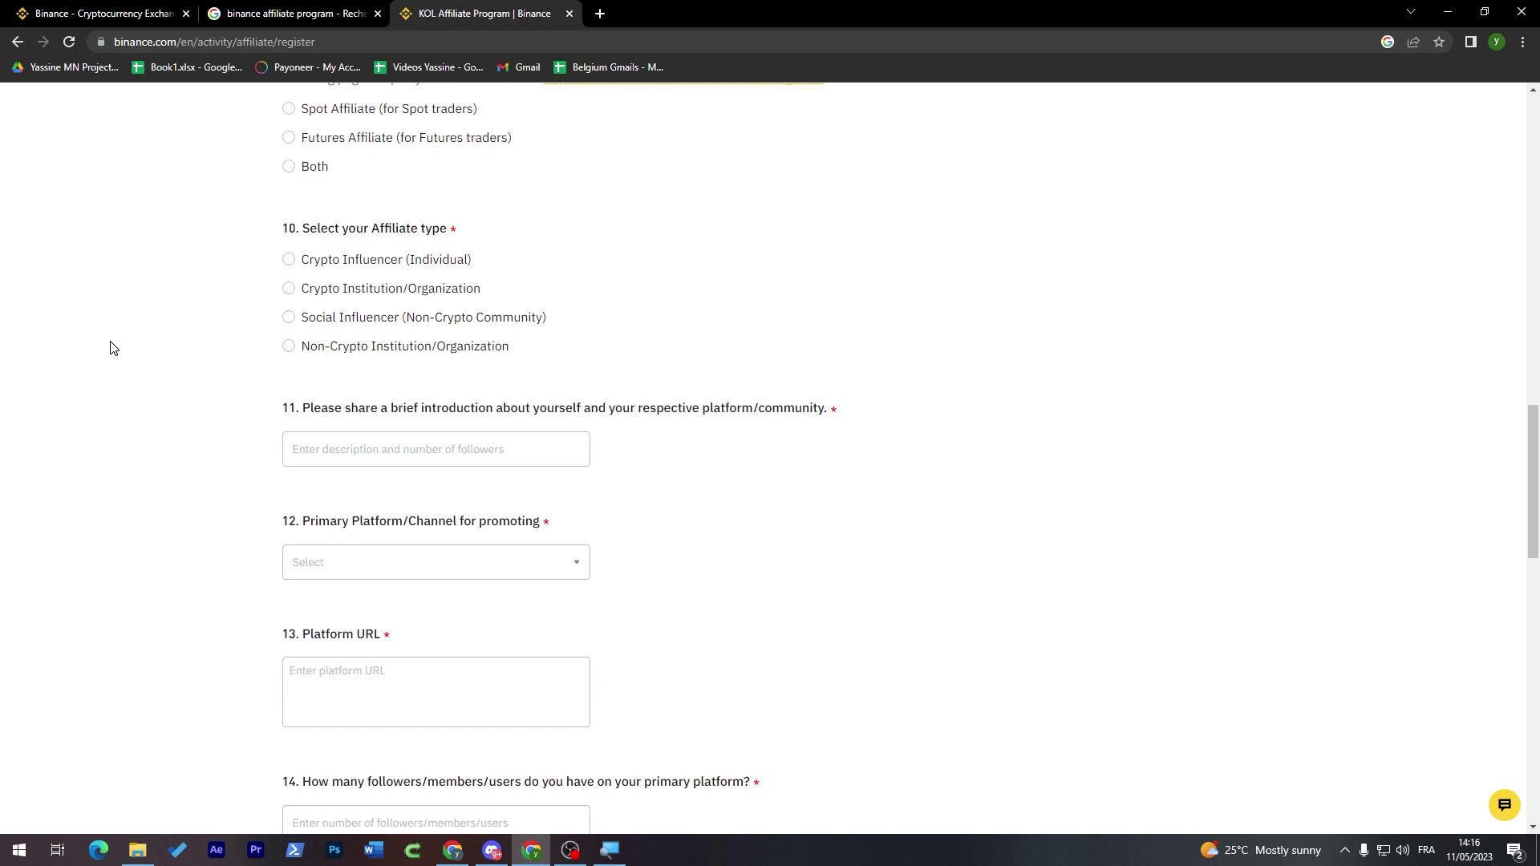
scroll(433, 350, "down", 2)
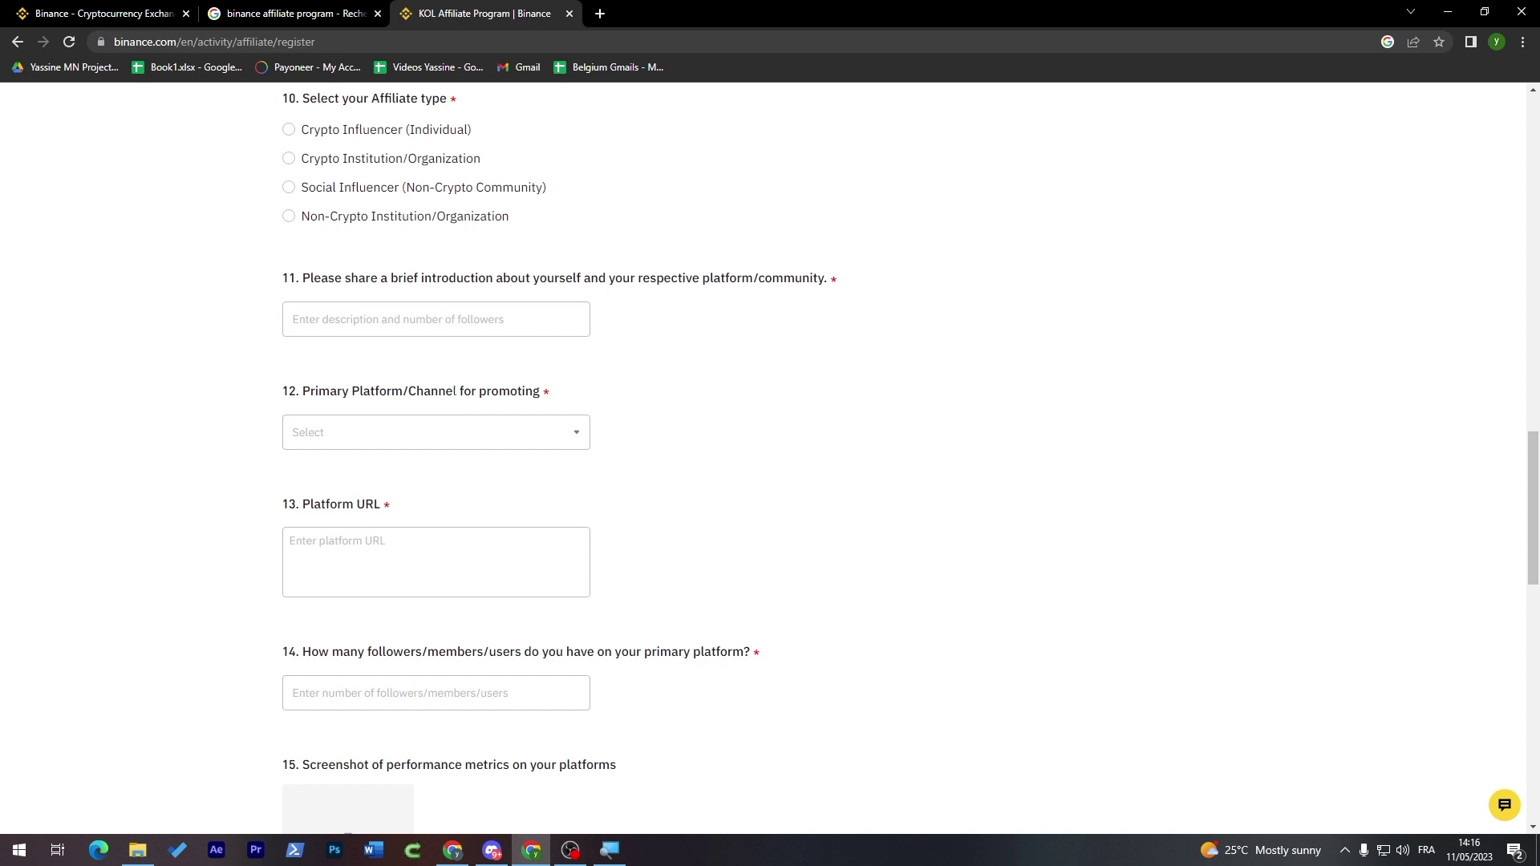
left_click(506, 434)
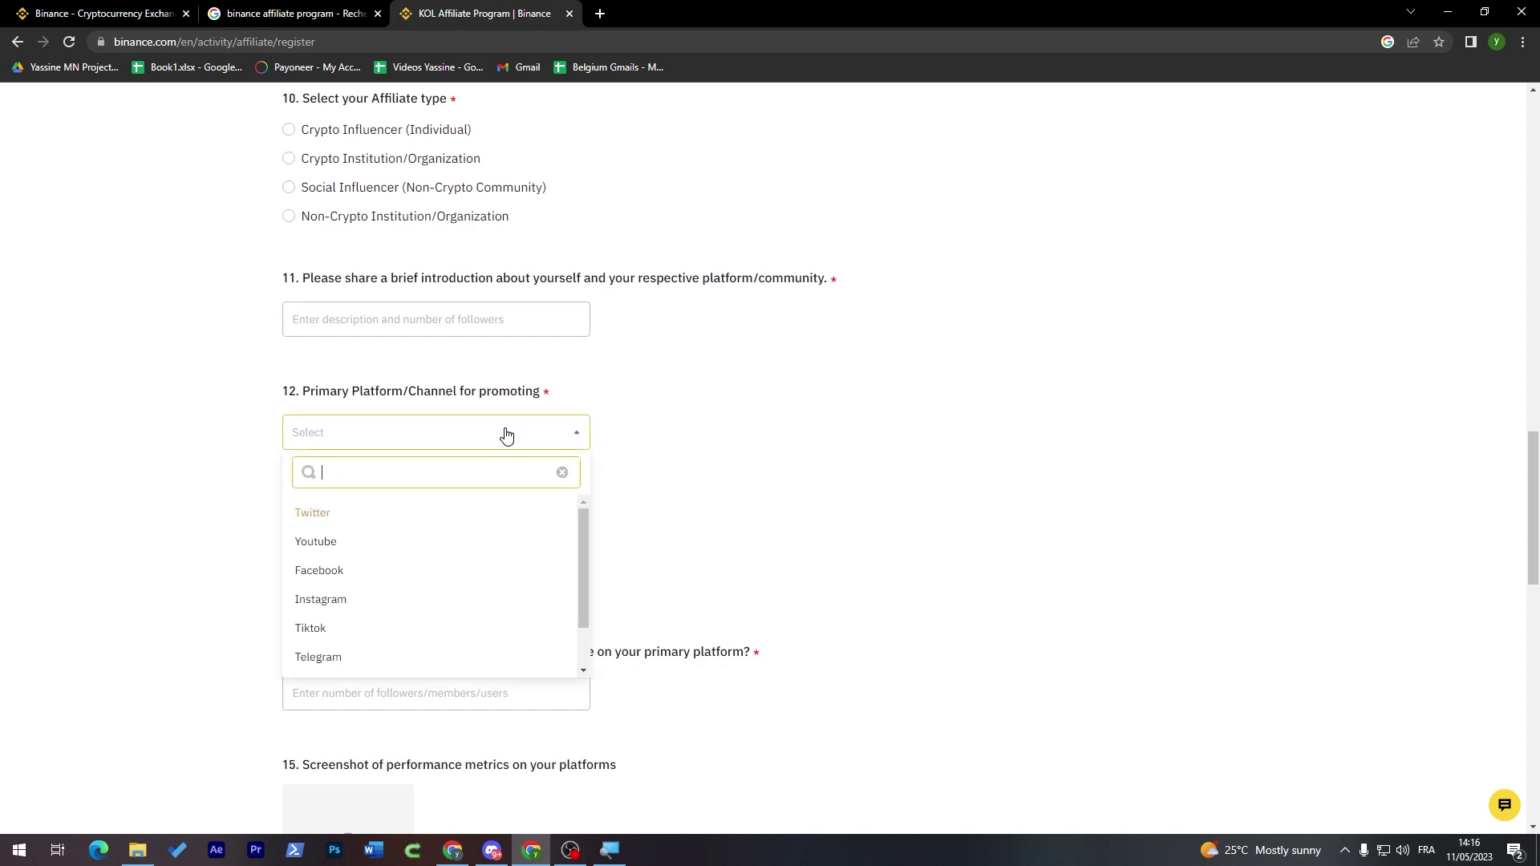
left_click(506, 434)
left_click_drag(1533, 562, 1533, 628)
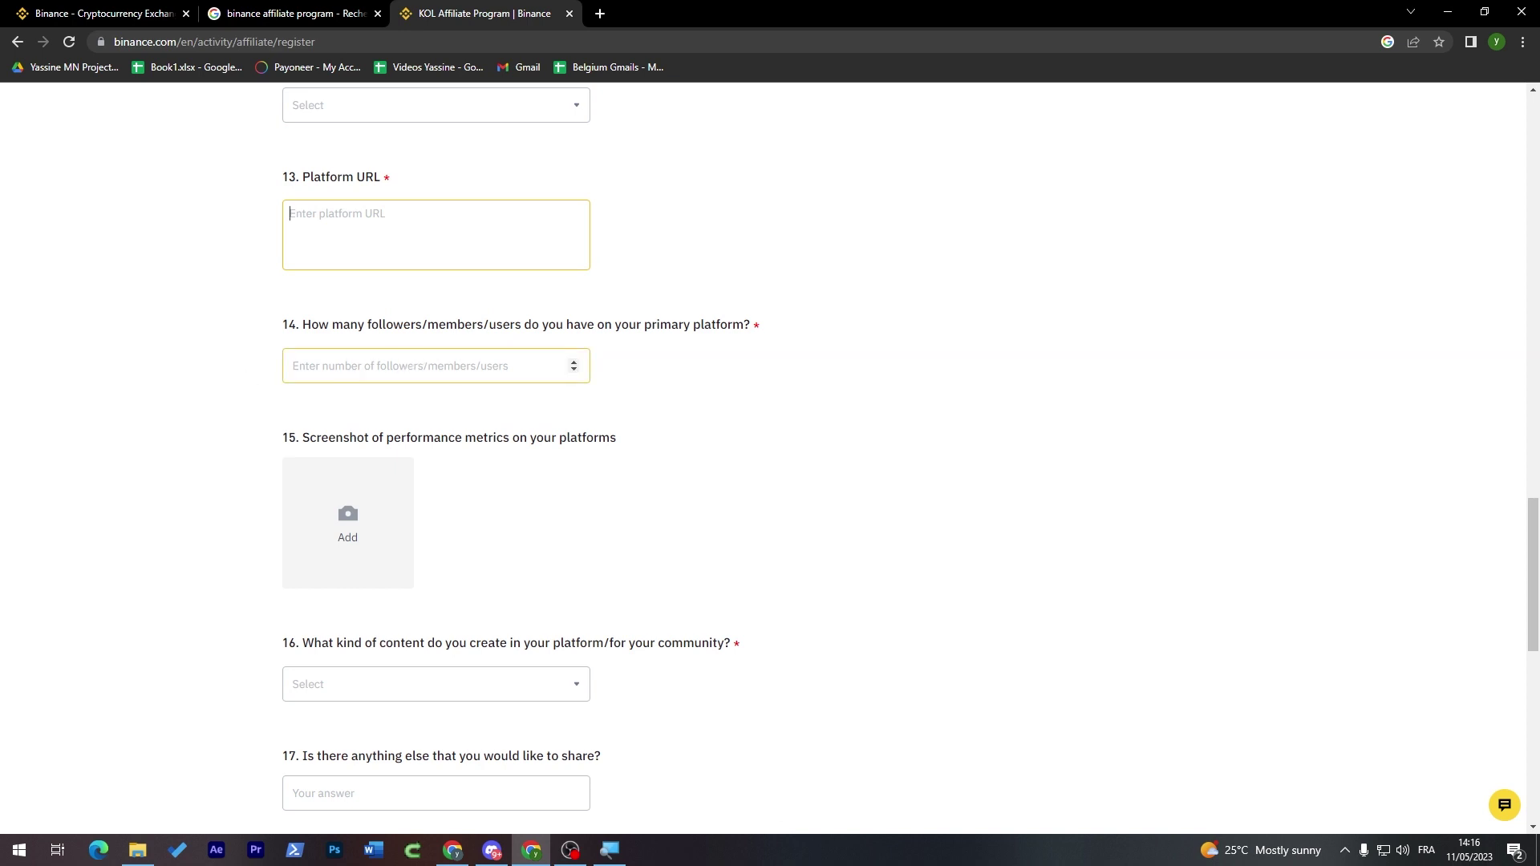
left_click(406, 478)
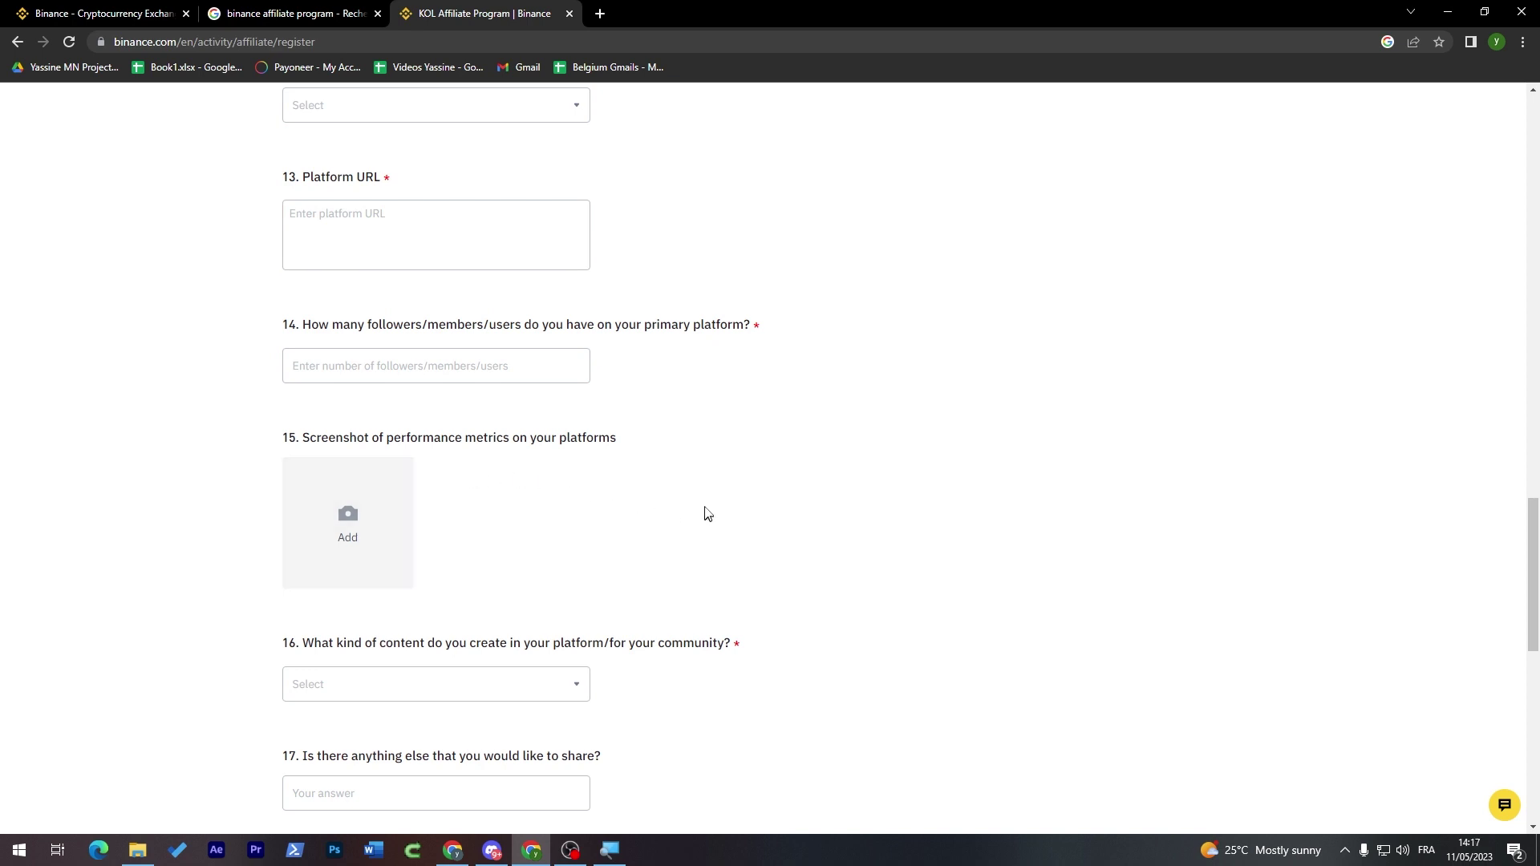
Step: Set the kind of content created to Other and answer Yes to the affiliate program terms and conditions
scroll(1537, 618, "down", 1)
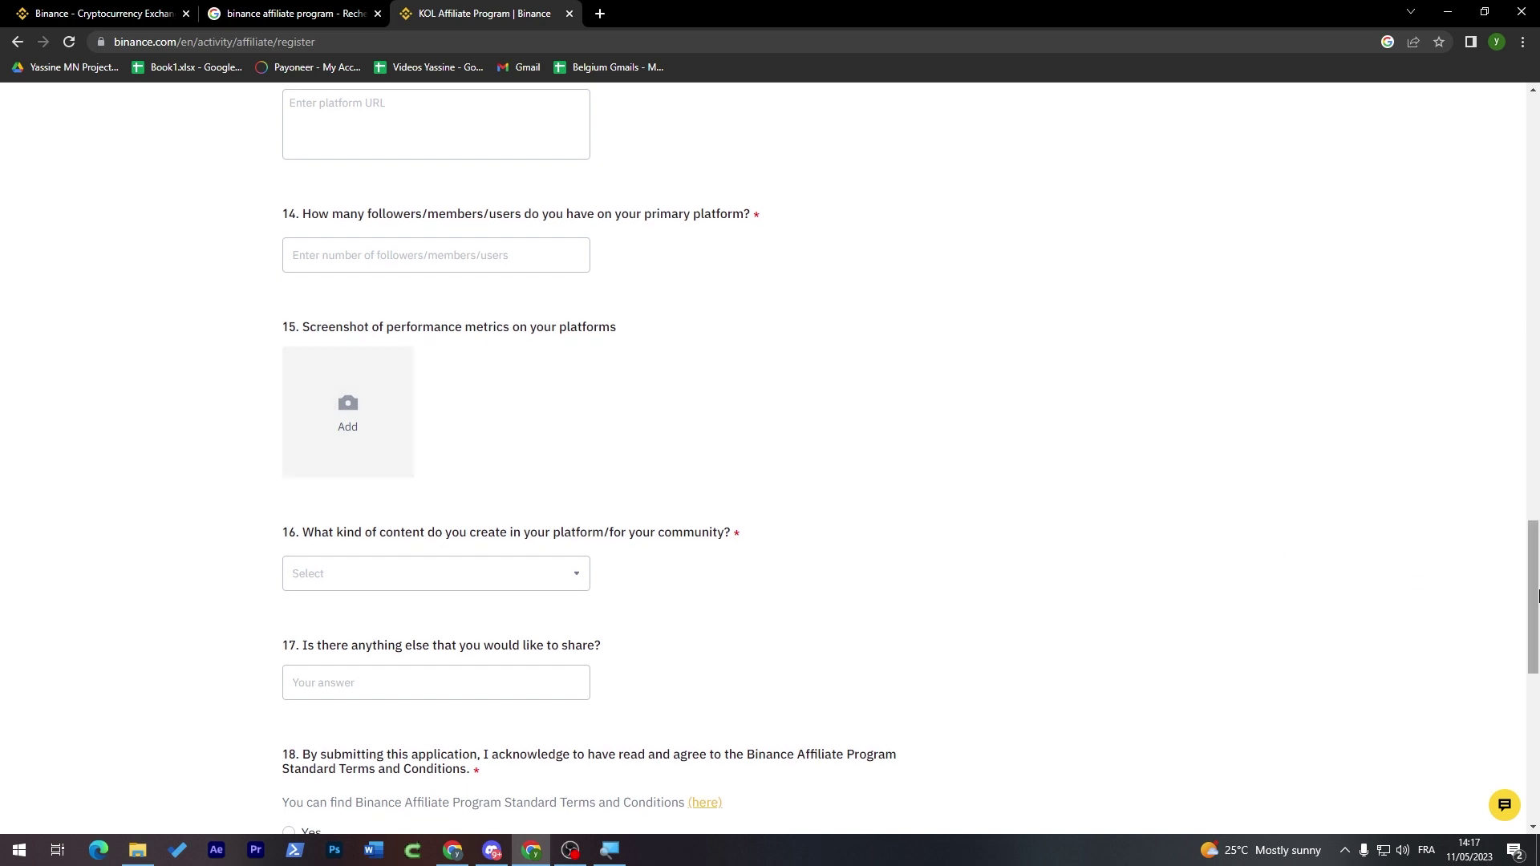
scroll(1528, 620, "down", 1)
scroll(1528, 620, "down", 1)
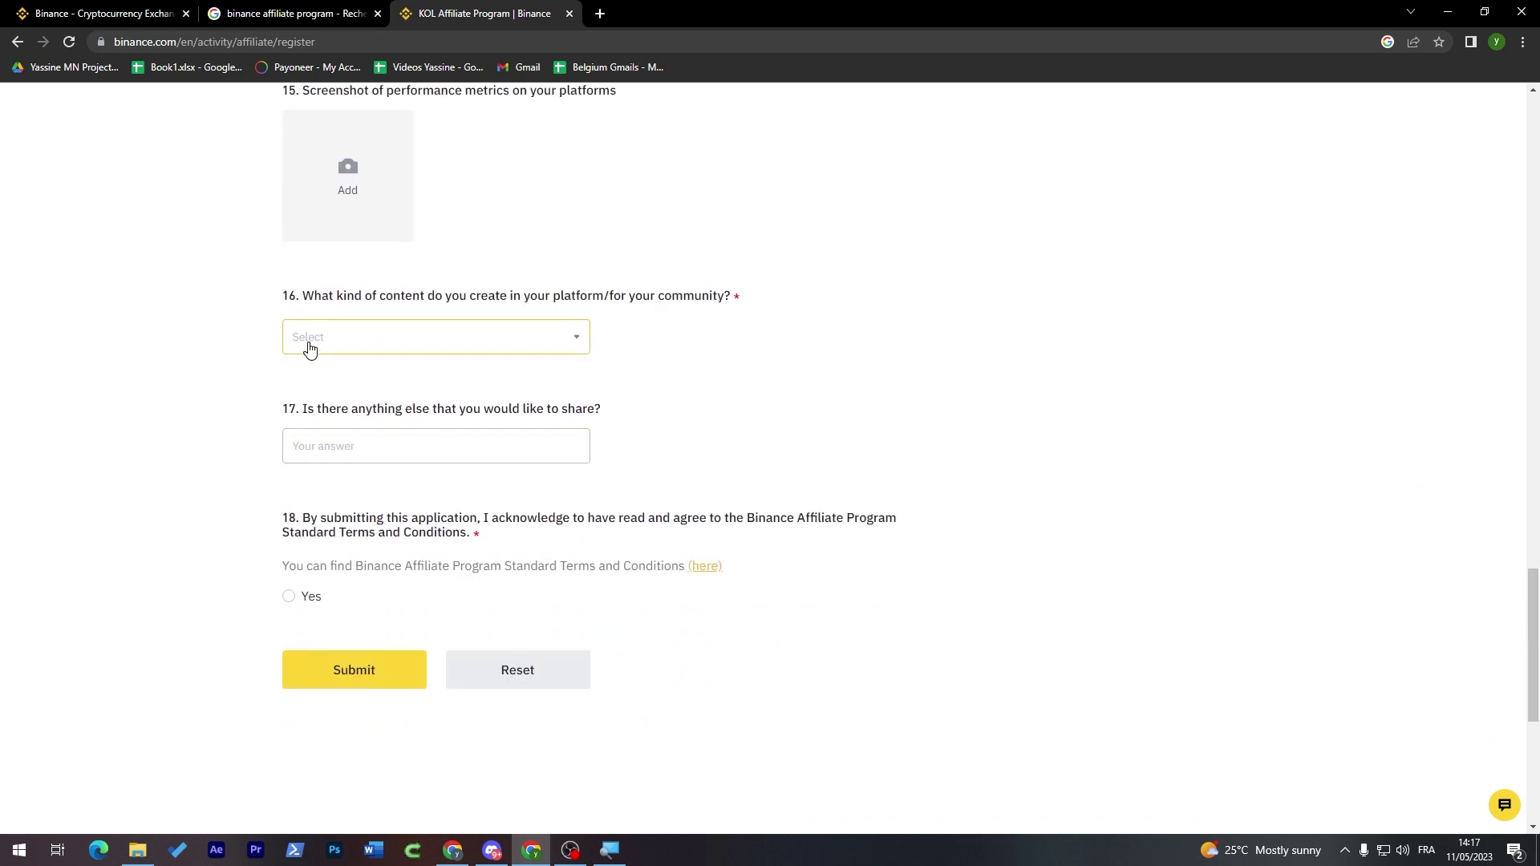
left_click(418, 347)
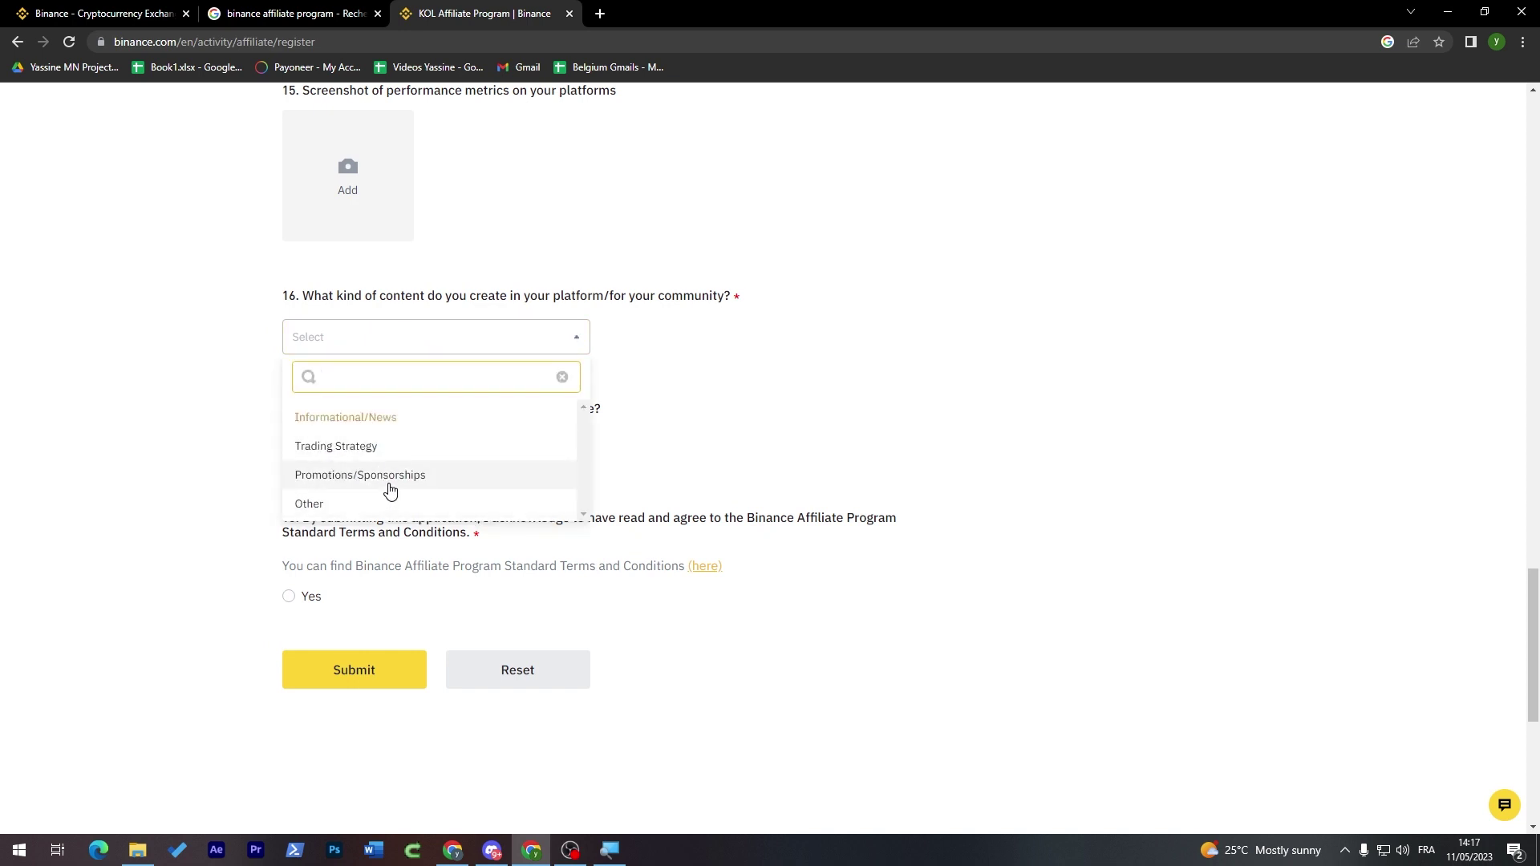
left_click(345, 507)
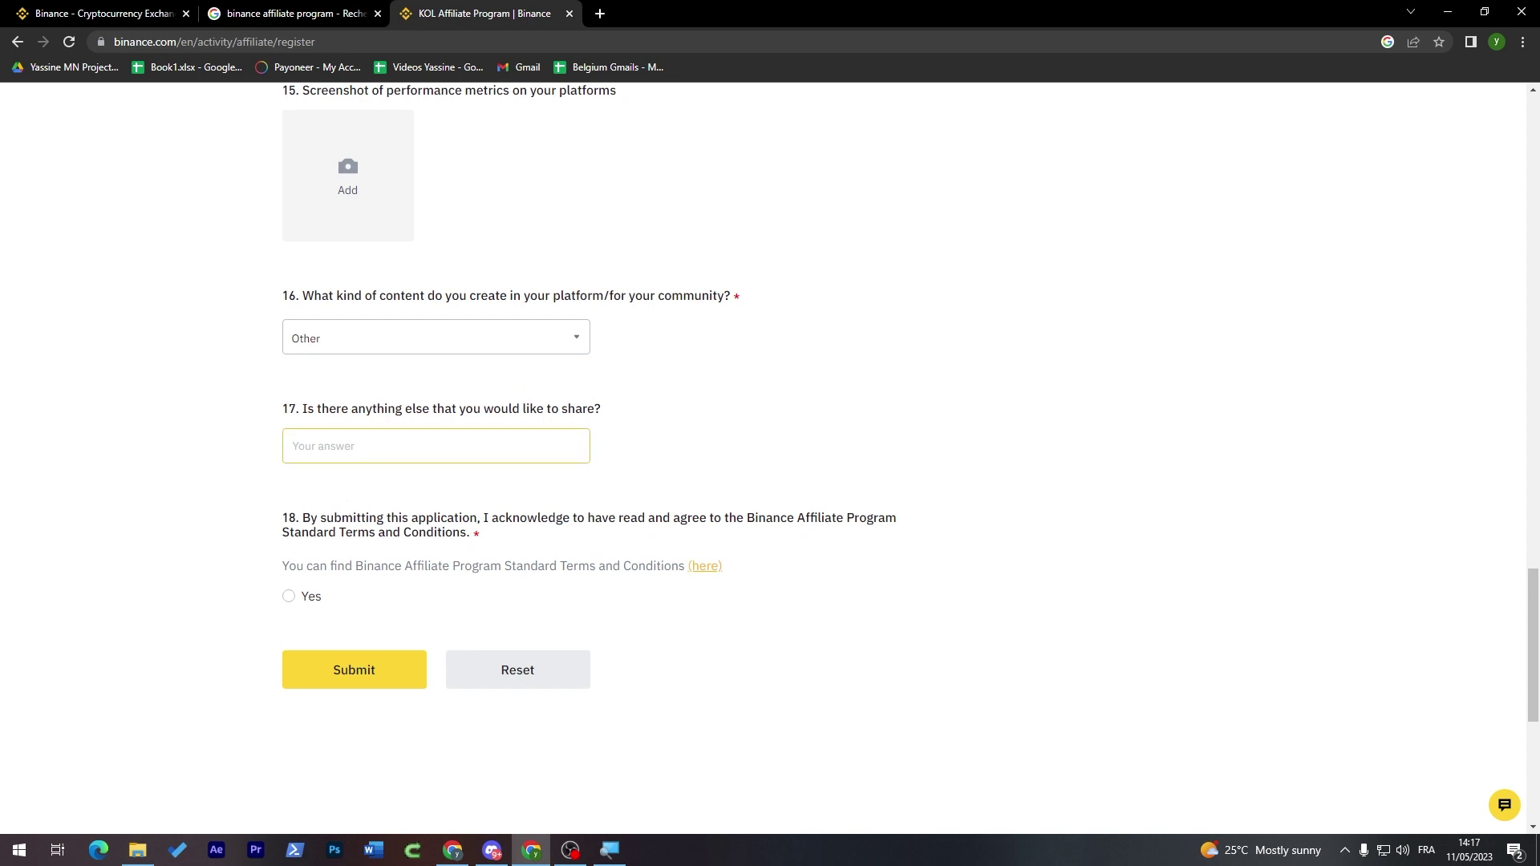
left_click(325, 518)
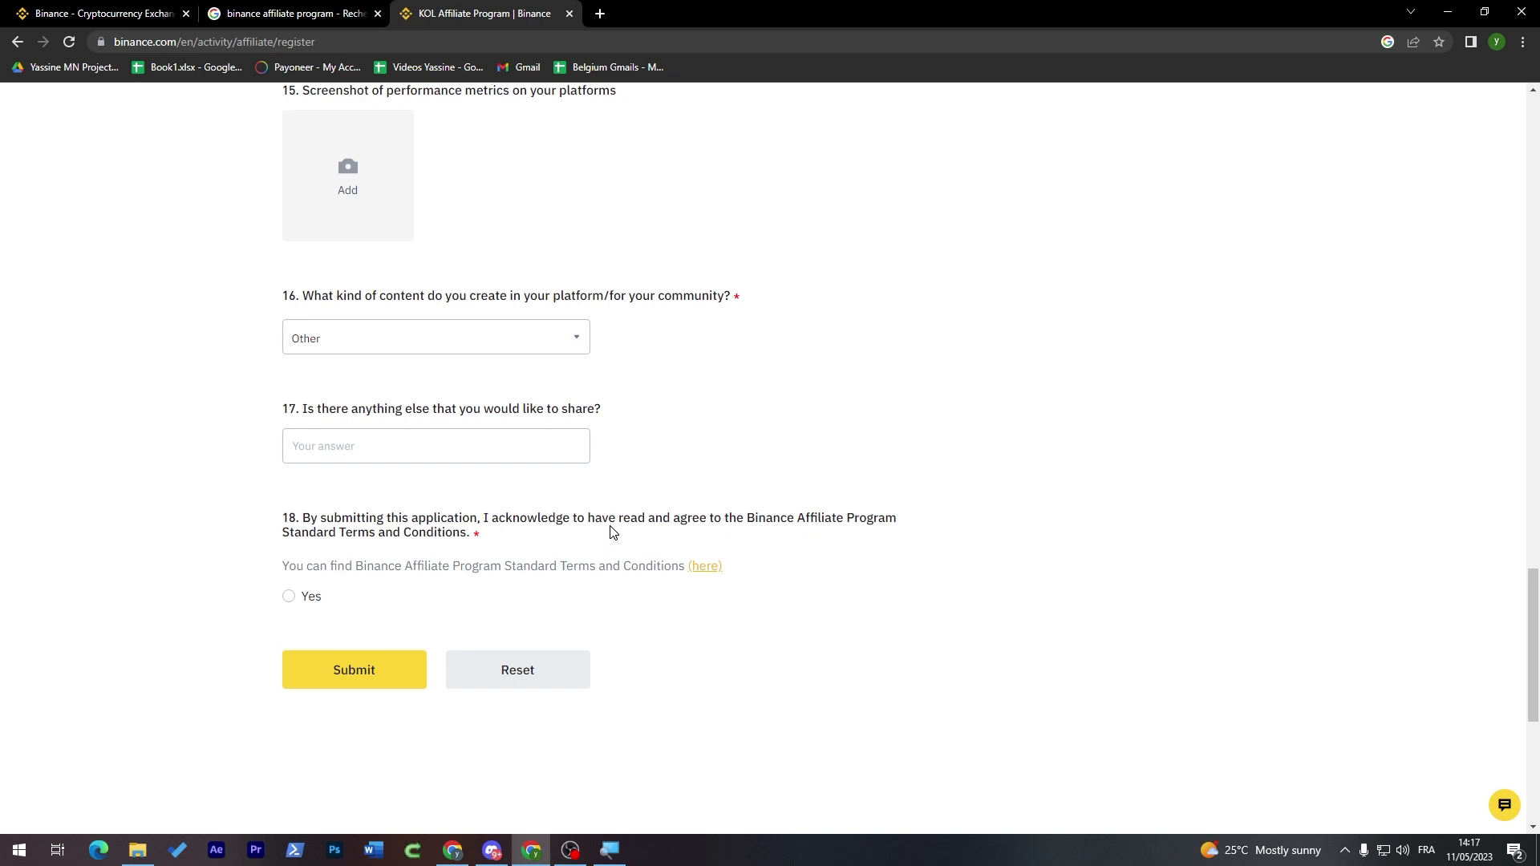
left_click(289, 596)
Step: Review the form back up to its Affiliate Program heading and return to the affiliate program landing page
left_click_drag(1533, 591, 677, 426)
left_click_drag(1533, 622, 1524, 199)
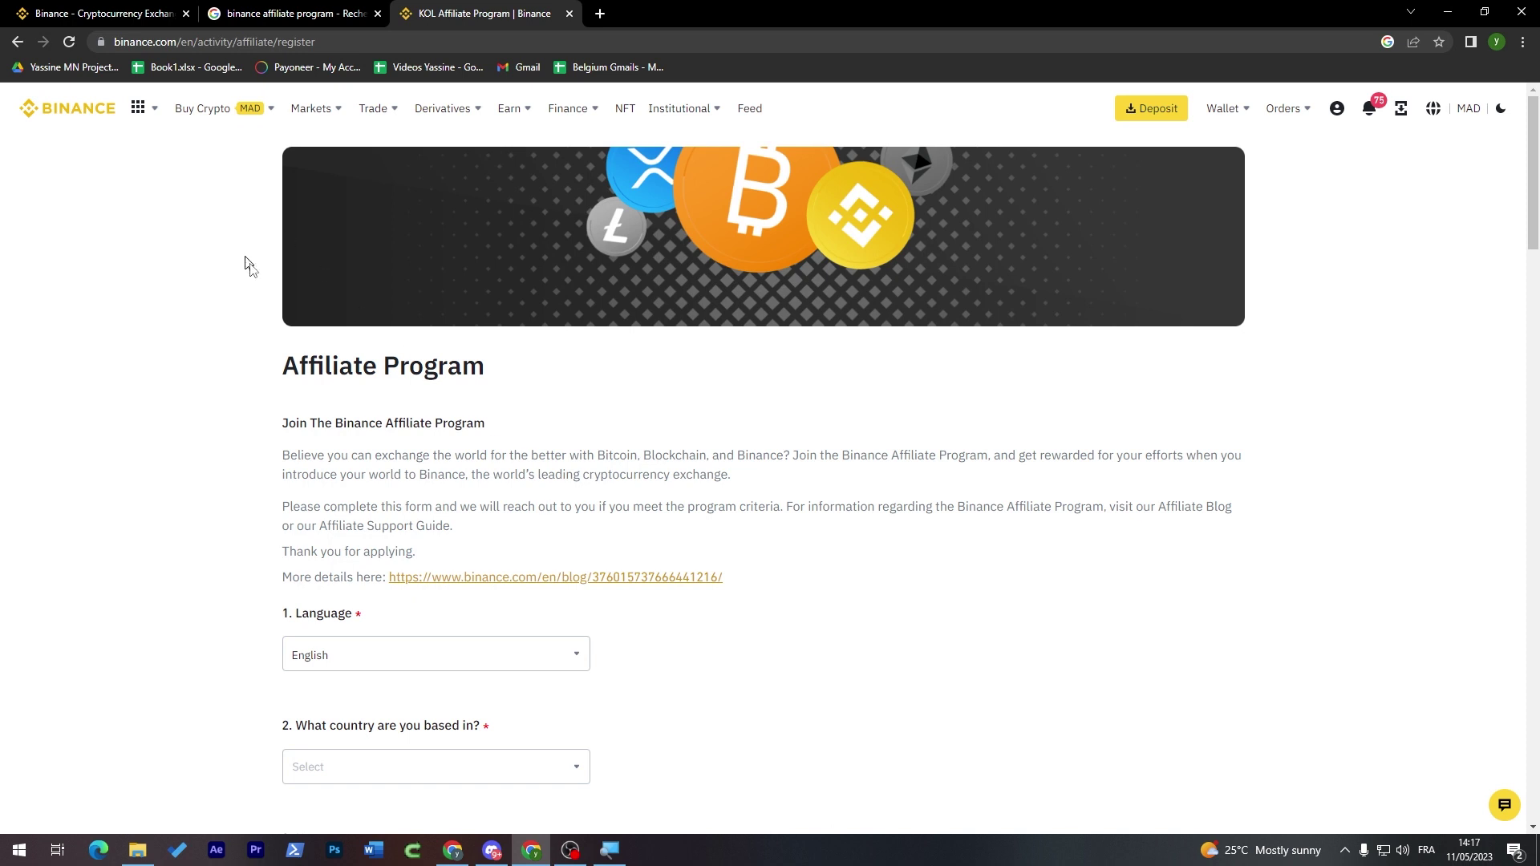
triple_click(382, 366)
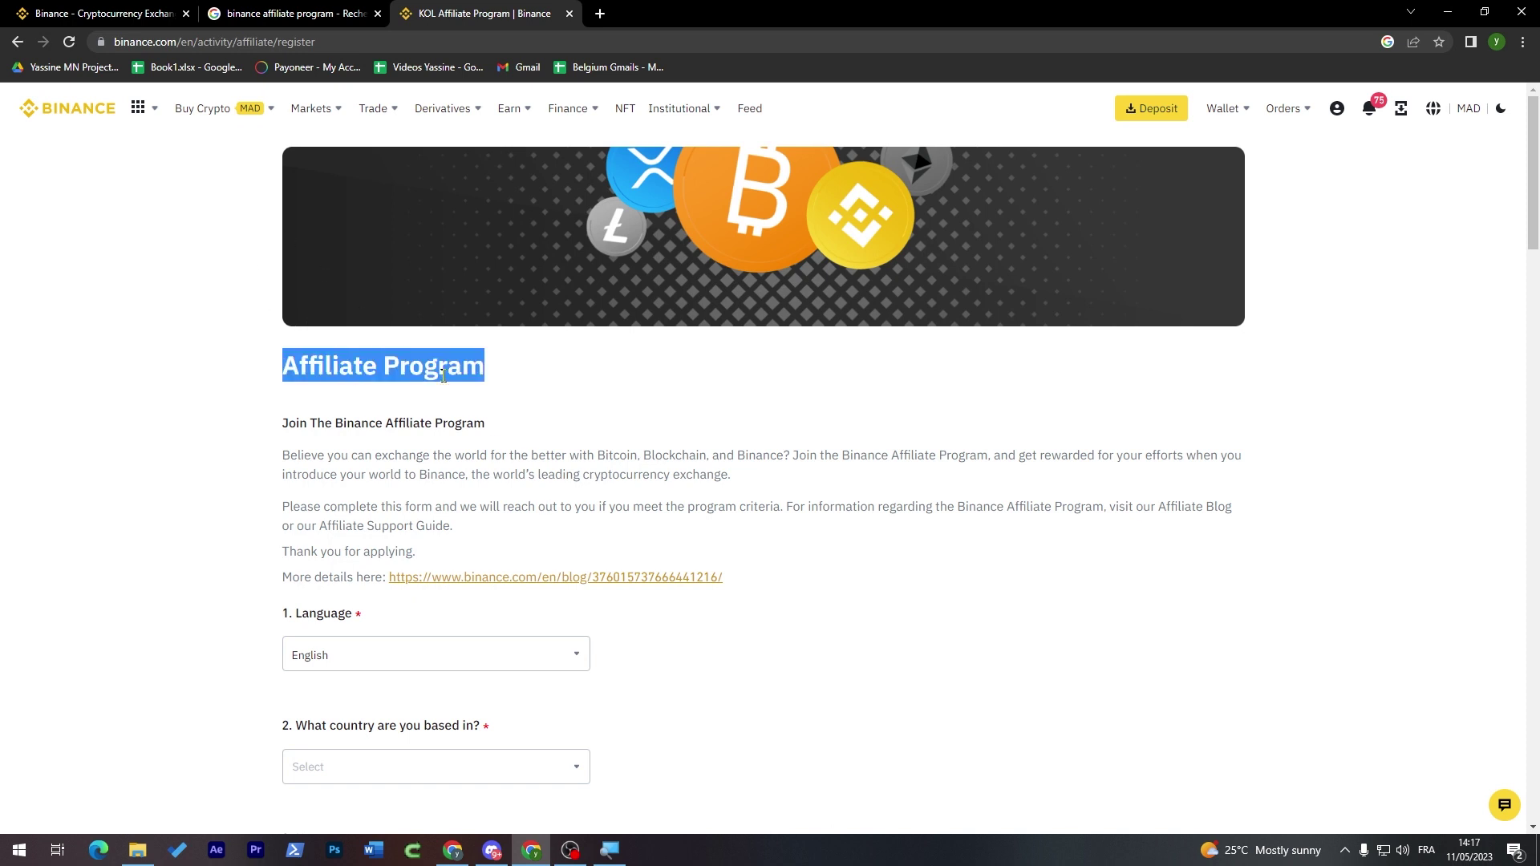
mouse_move(194, 138)
left_click(17, 41)
left_click_drag(1537, 178, 1491, 166)
Step: Open the Binance blog result on joining the affiliate program and examine its joining instructions and Spot Affiliate commission table
left_click(297, 14)
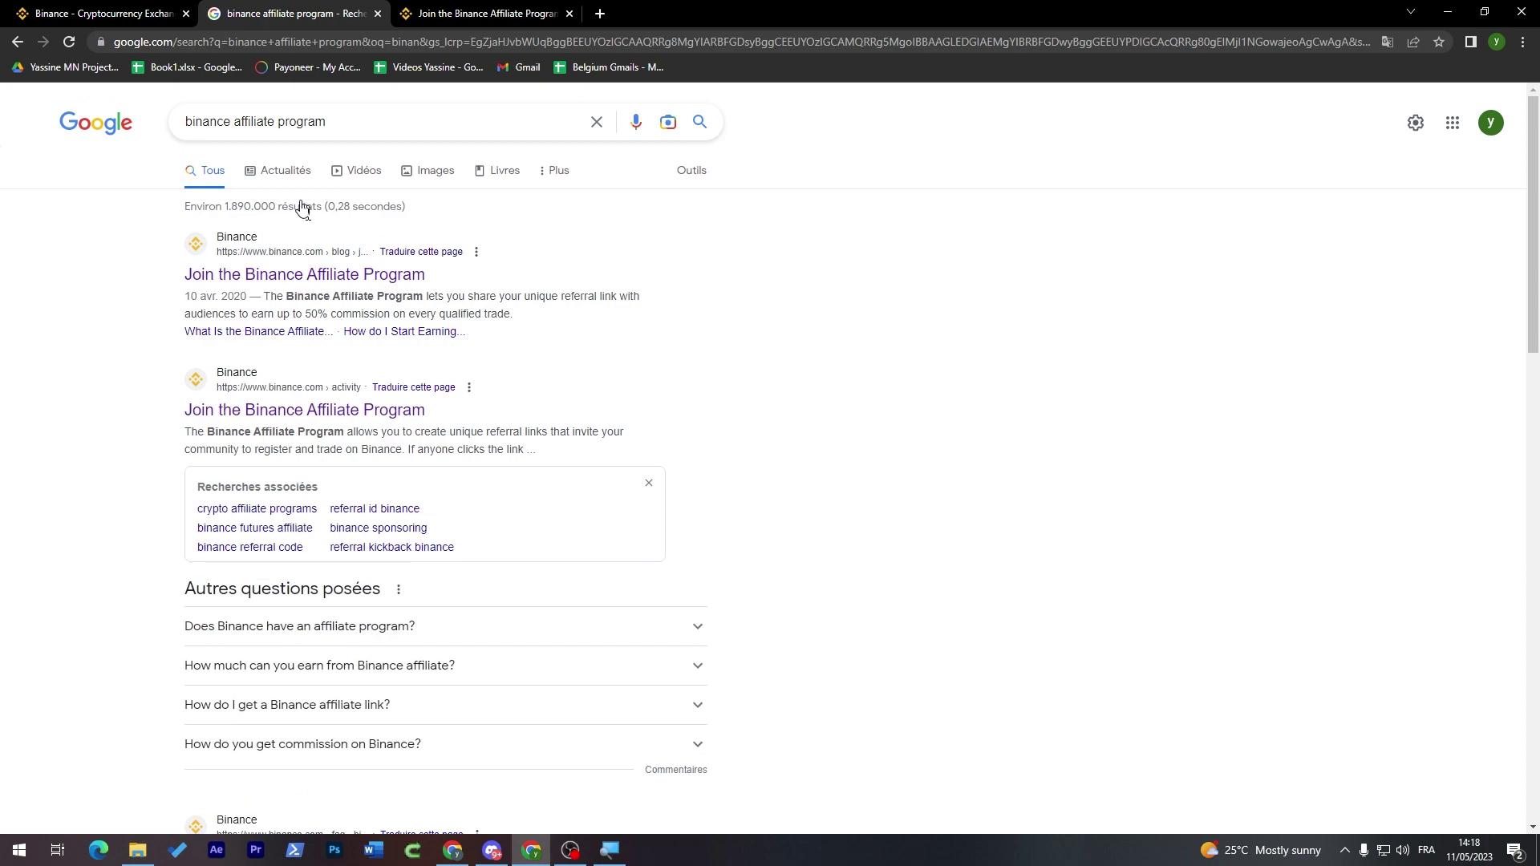
left_click(343, 275)
left_click_drag(1533, 233, 1488, 426)
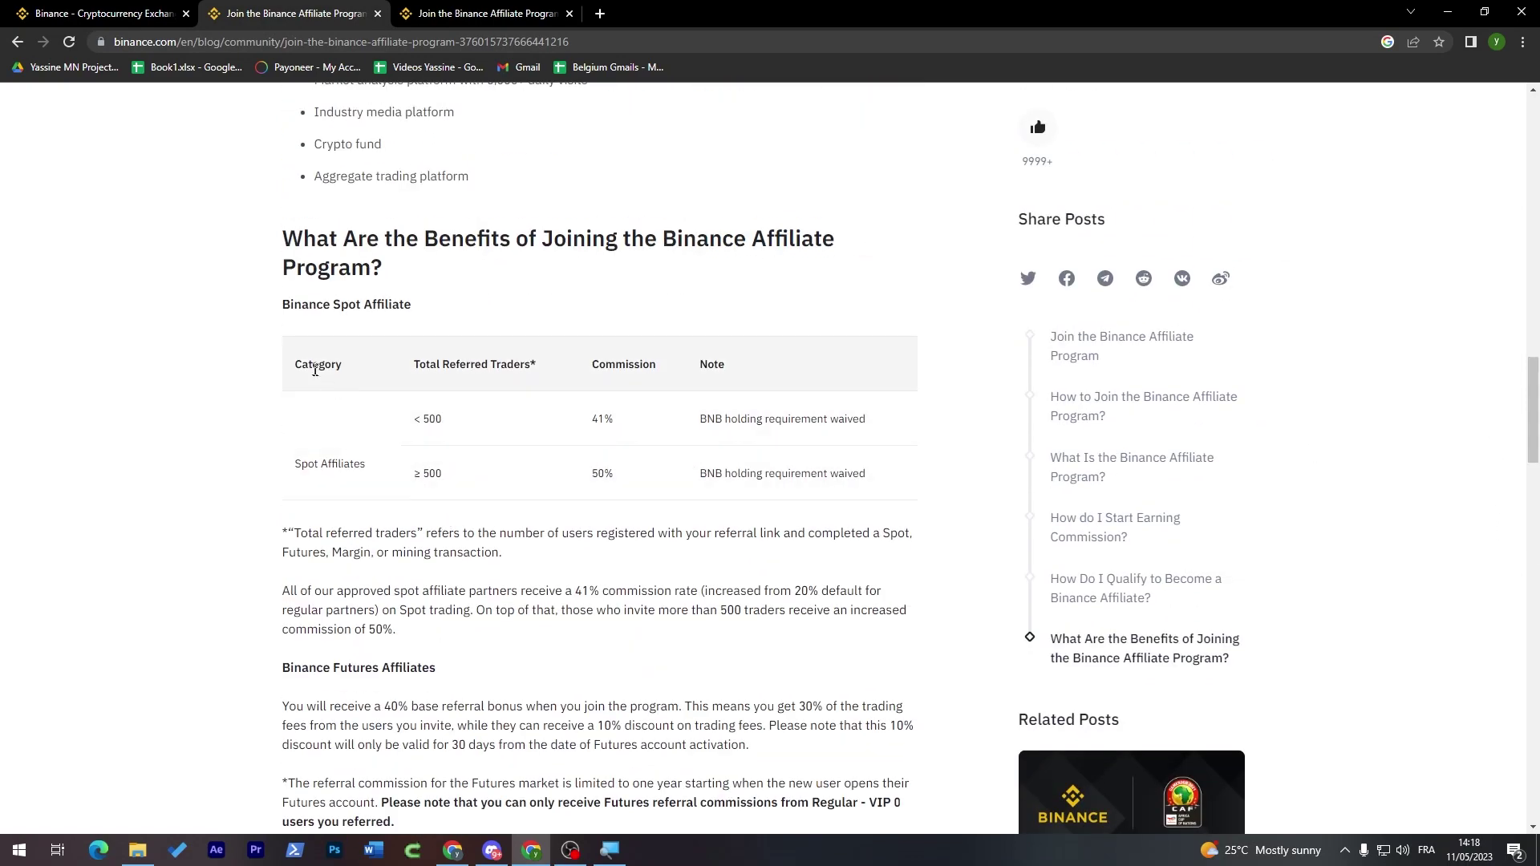
mouse_move(345, 419)
left_mouse_down()
mouse_move(734, 473)
mouse_move(353, 409)
left_mouse_up()
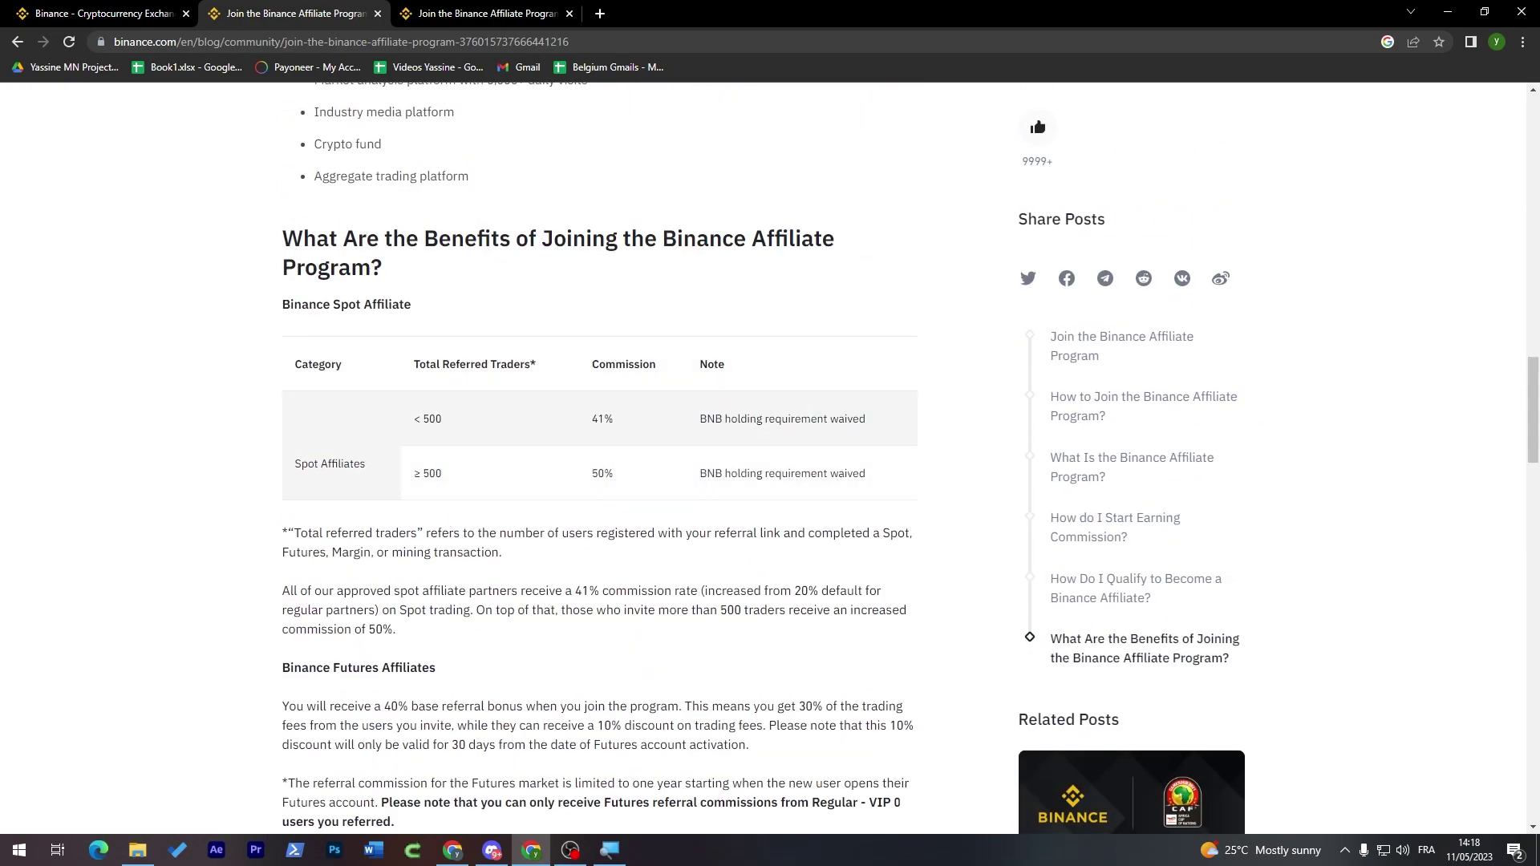
left_click(1239, 341)
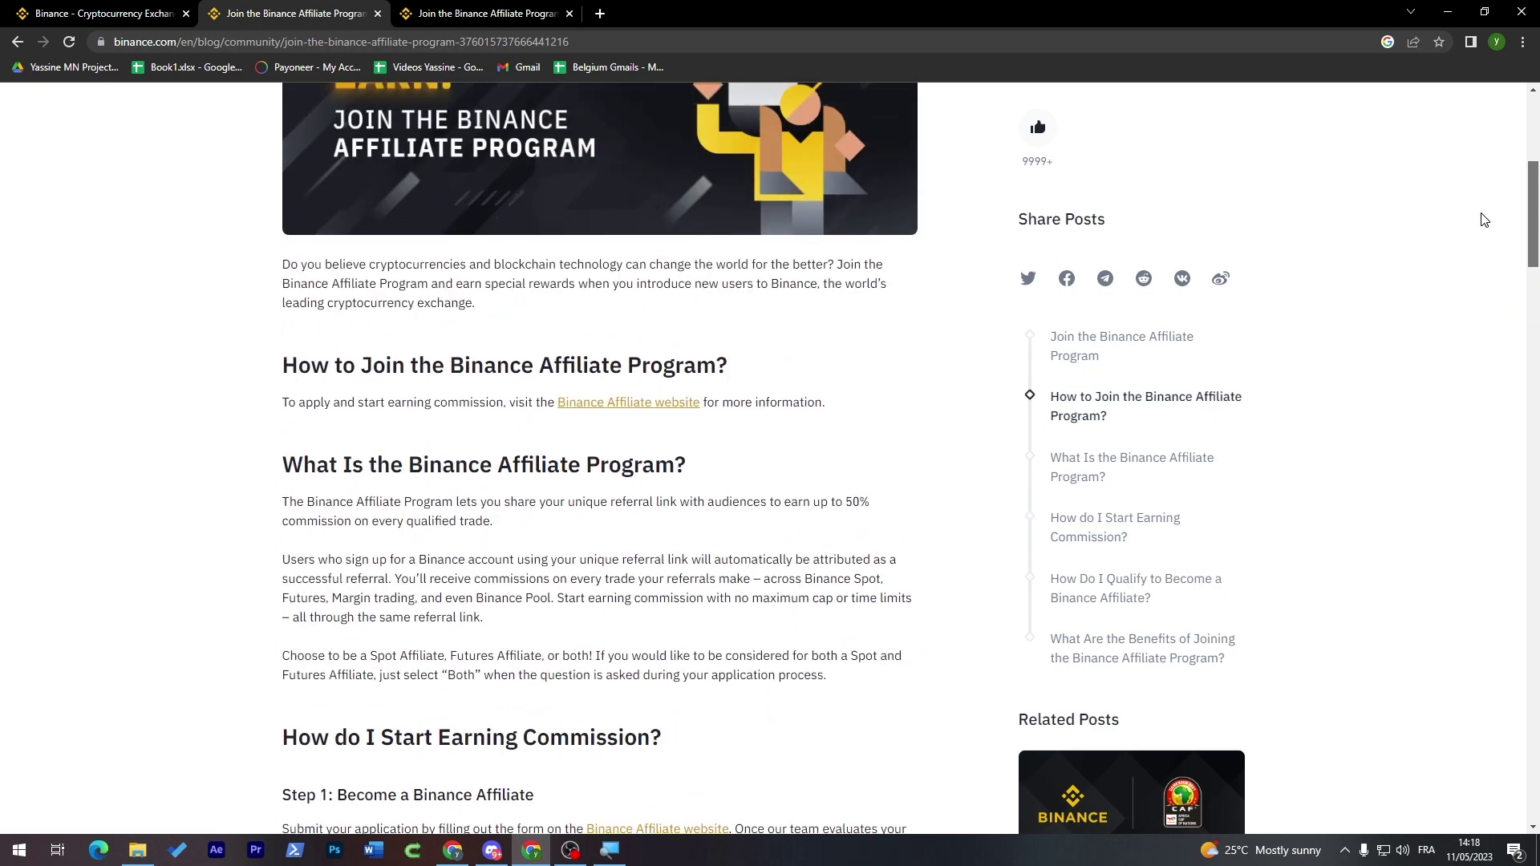
left_click_drag(1483, 219, 1489, 408)
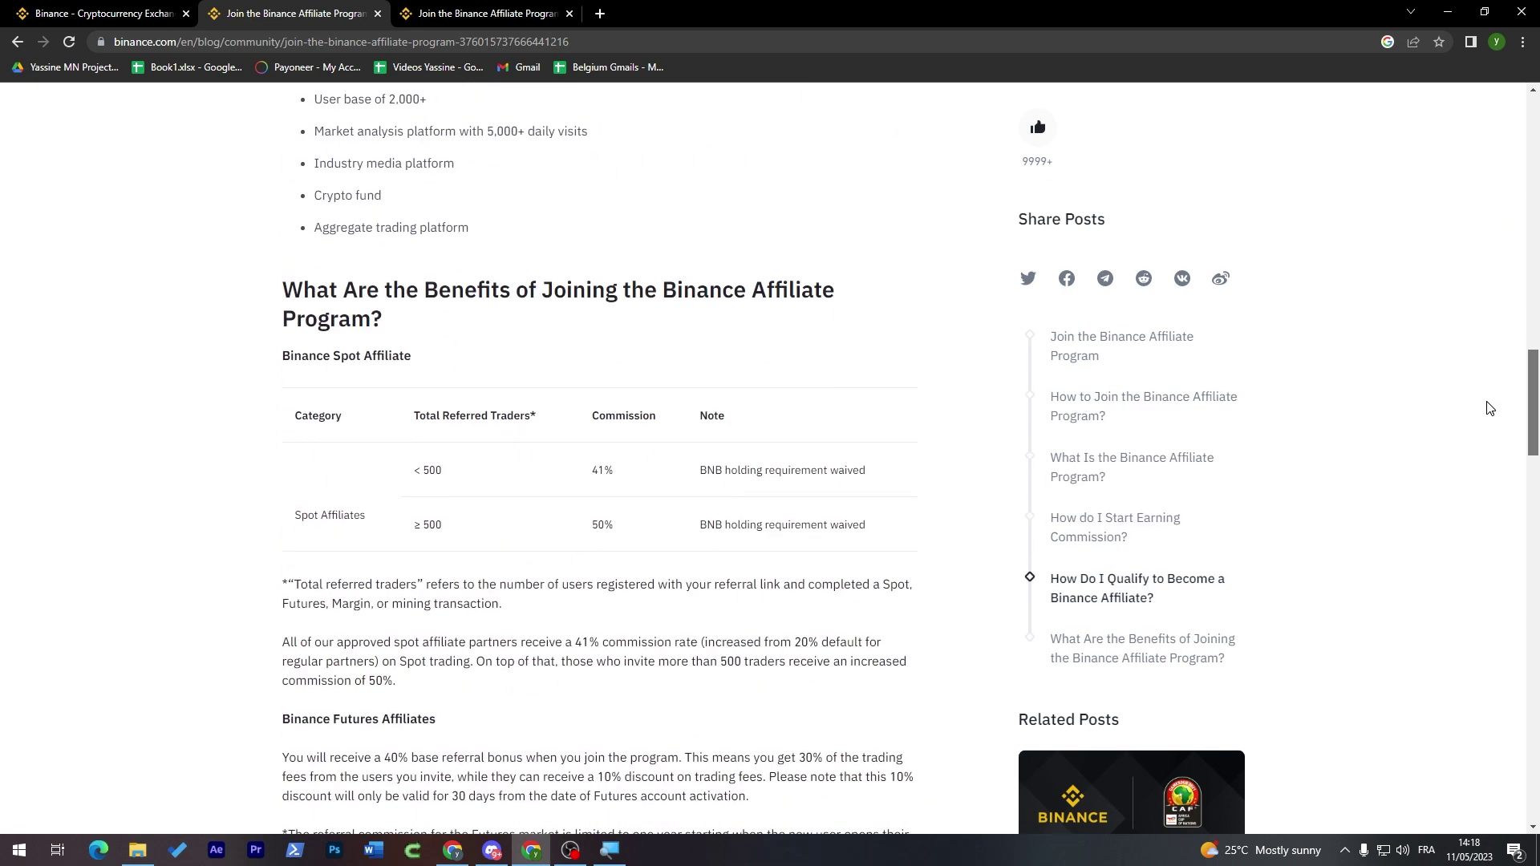